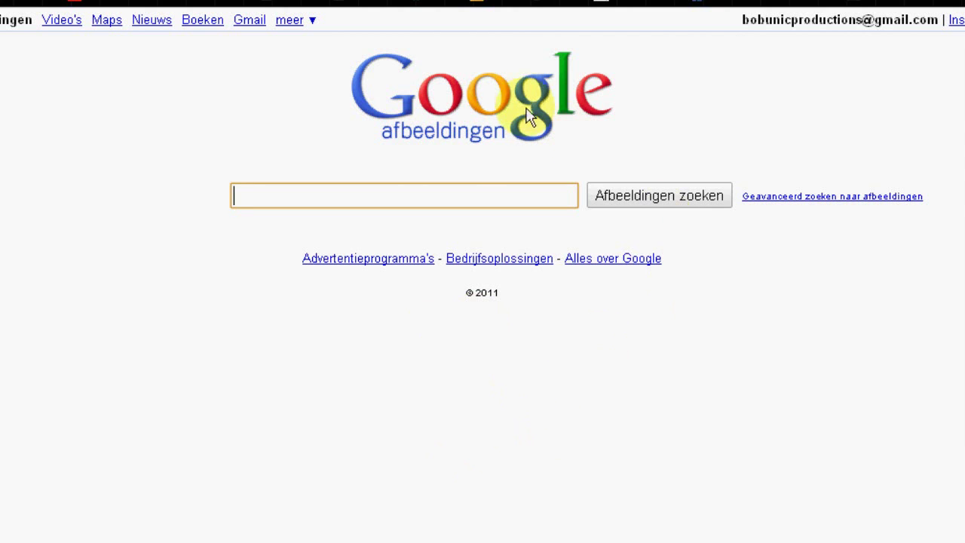
# Search the images for grassland and save the full-size mountain landscape result to the desktop as a JPEG named Grassland
pyautogui.write('rassland')
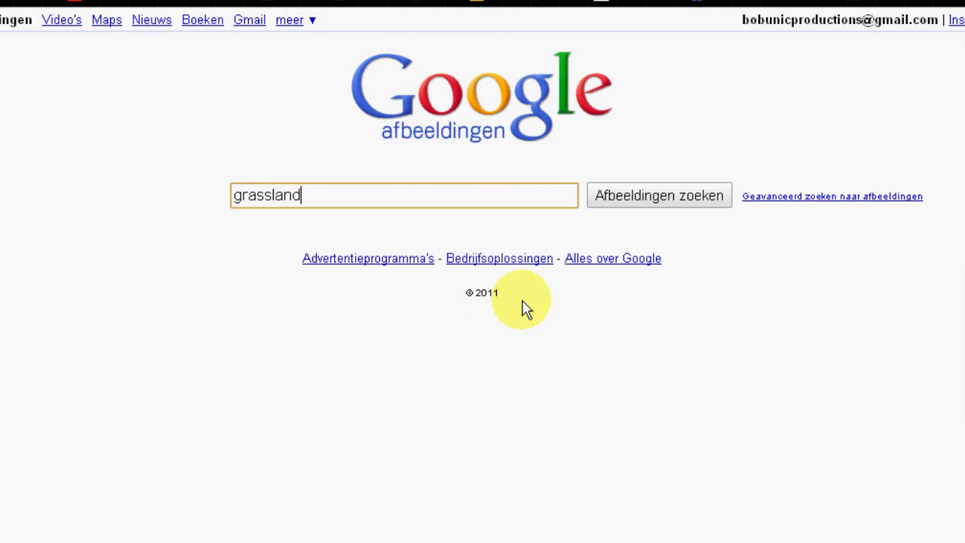
pyautogui.press('Return')
pyautogui.click(758, 279)
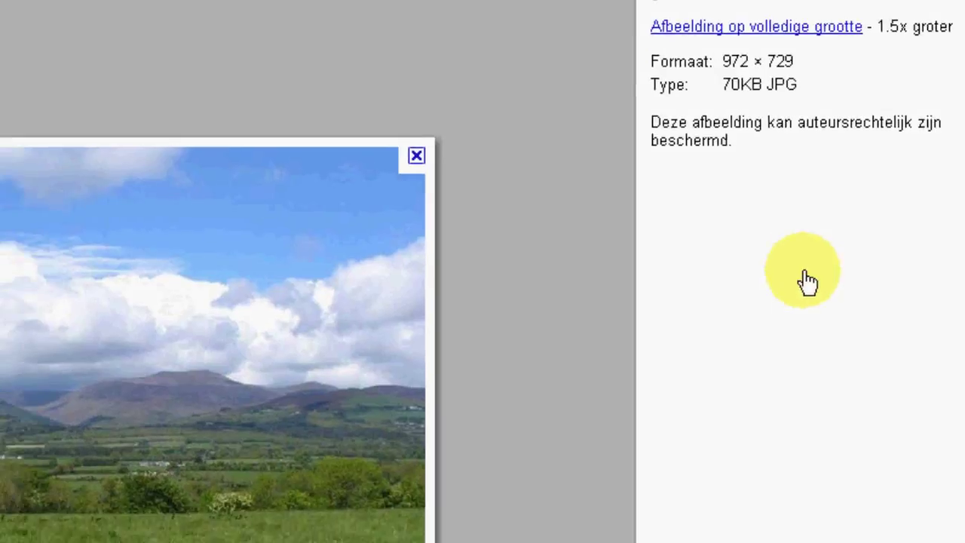
pyautogui.rightClick(443, 238)
pyautogui.click(486, 245)
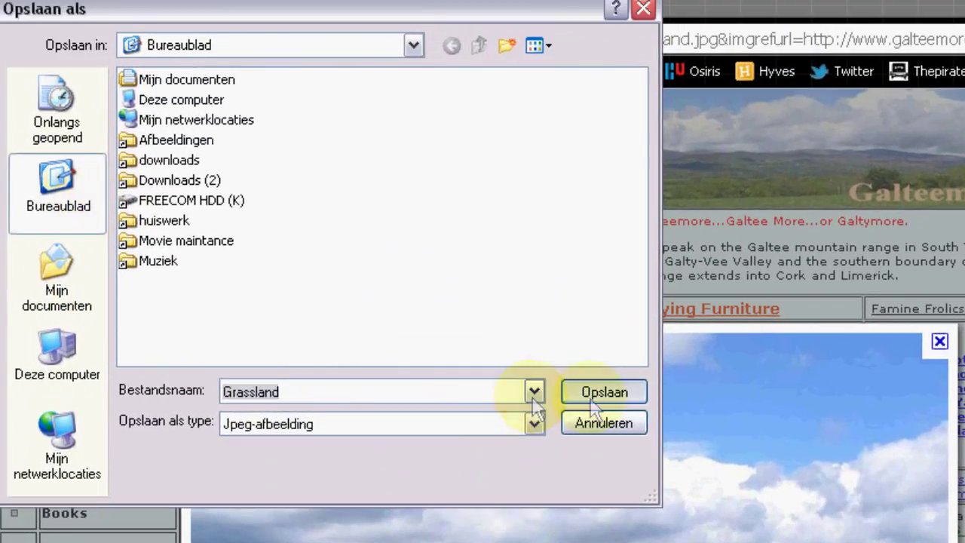
pyautogui.click(481, 155)
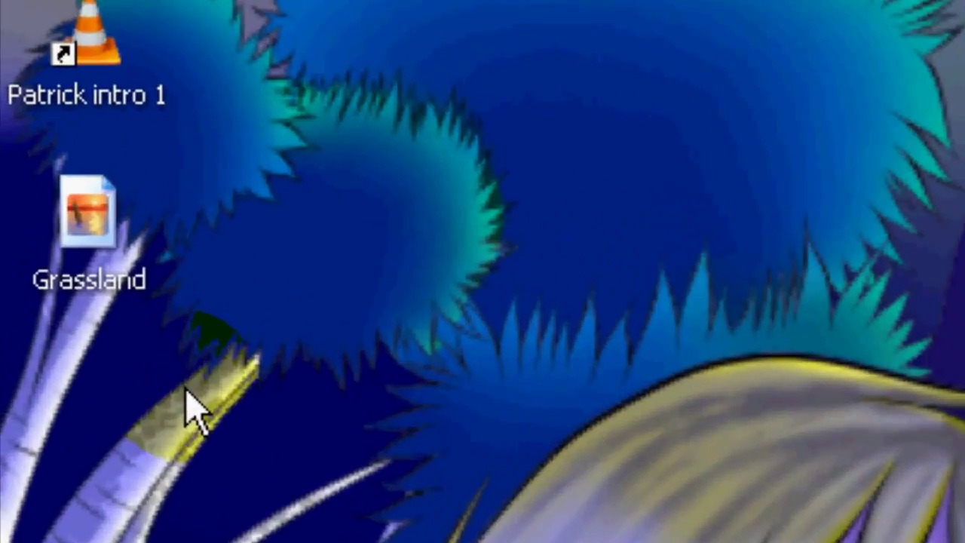
# Open the project's Backgrounds folder and paste the Grassland image into it
pyautogui.doubleClick(43, 269)
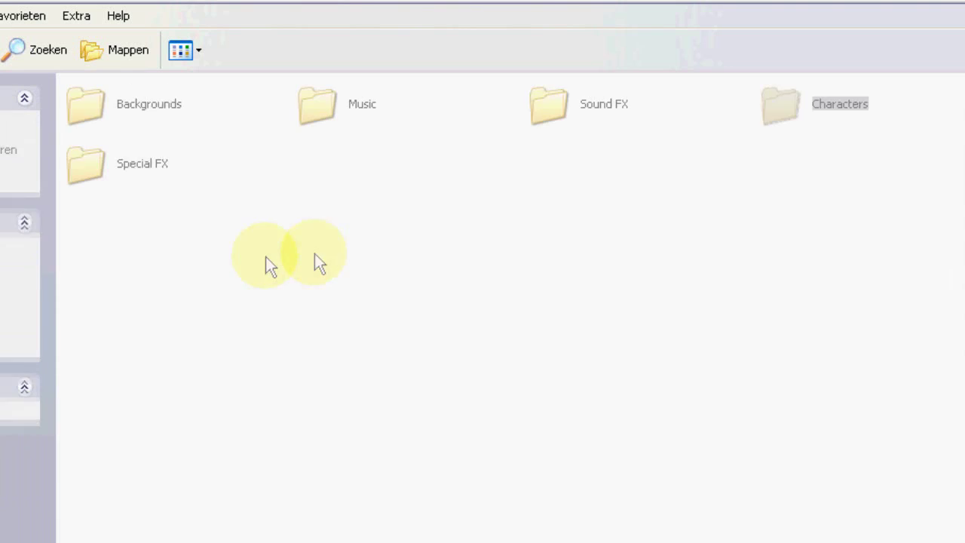
pyautogui.doubleClick(125, 111)
pyautogui.hotkey('ctrl', 'v')
pyautogui.click(187, 251)
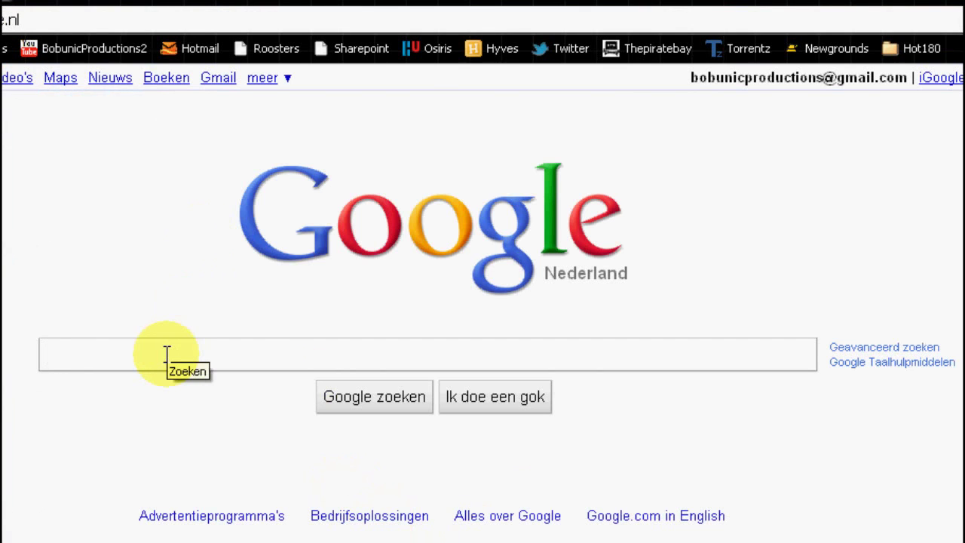
# Search the web for "maplestroy music" and open the Maple Story Original Soundtrack result
pyautogui.click(167, 355)
pyautogui.write('maplestroy music')
pyautogui.press('Return')
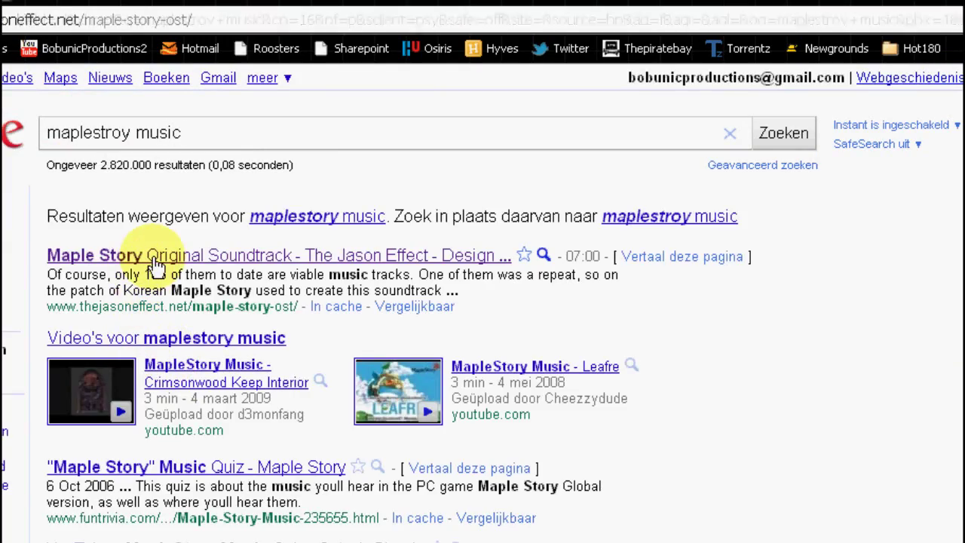
pyautogui.click(154, 256)
# Save track 12, West of Henesys, from Disc 1 to the desktop as the MP3 file WestofHenesys
pyautogui.scroll(-10, 181, 354)
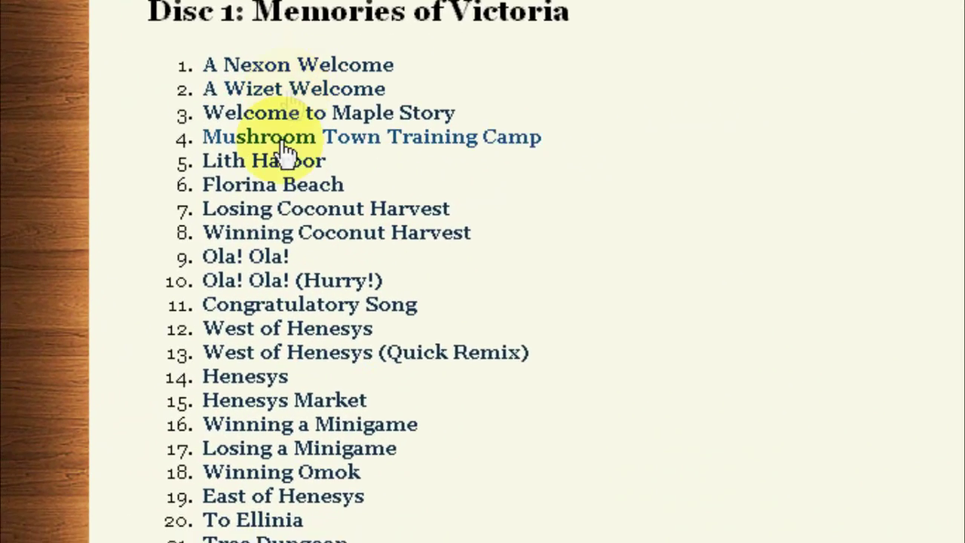
pyautogui.rightClick(278, 334)
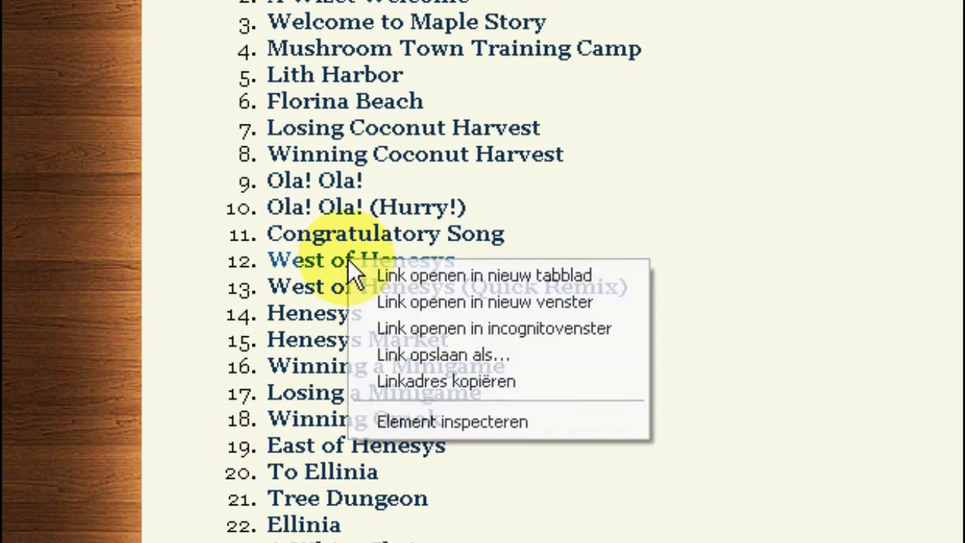
pyautogui.click(435, 352)
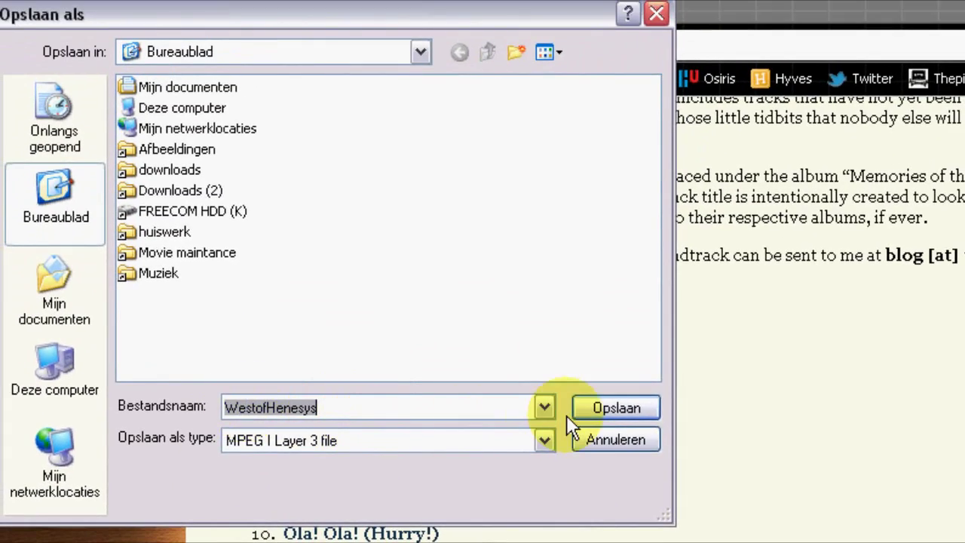
pyautogui.click(680, 103)
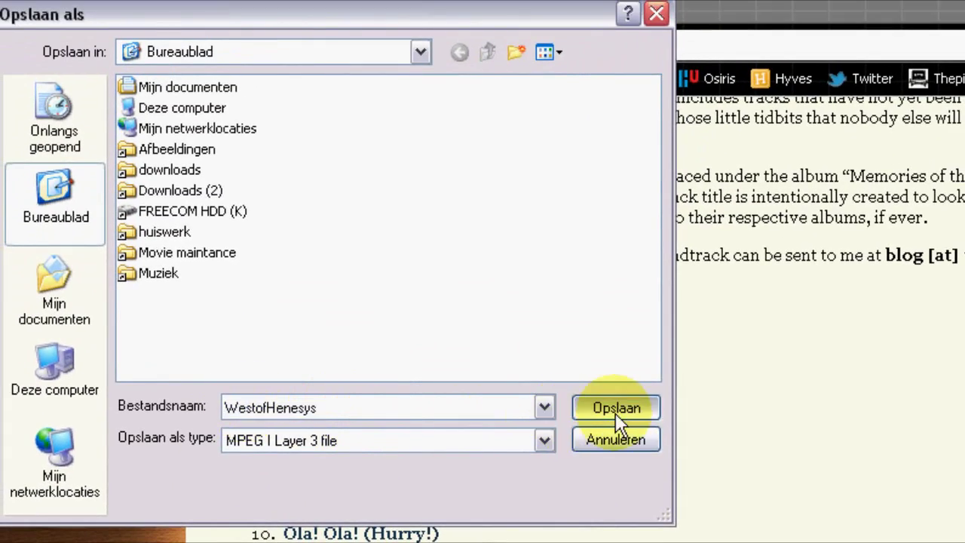
pyautogui.click(616, 411)
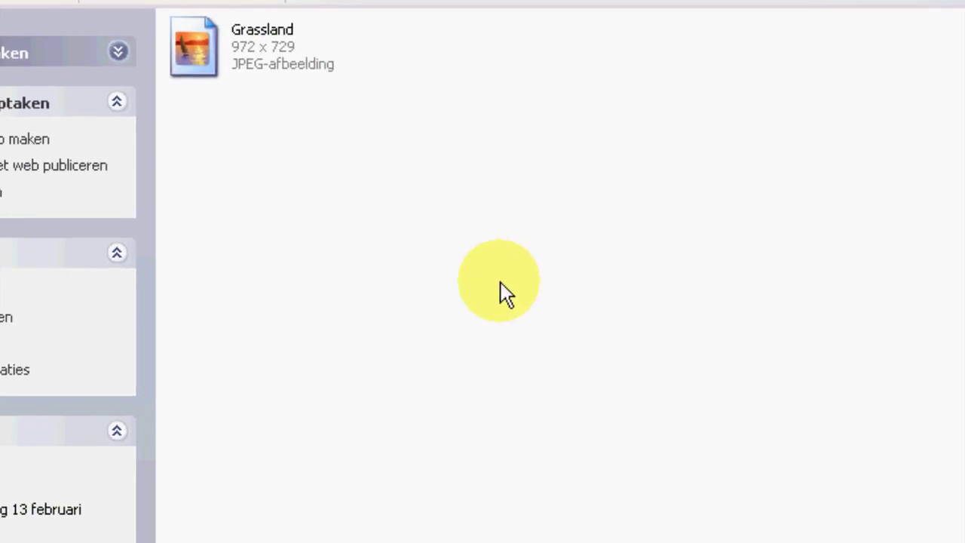
# Switch to the project folder and paste the WestofHenesys file into its Music folder
pyautogui.press('BackSpace')
pyautogui.doubleClick(400, 101)
pyautogui.hotkey('ctrl', 'v')
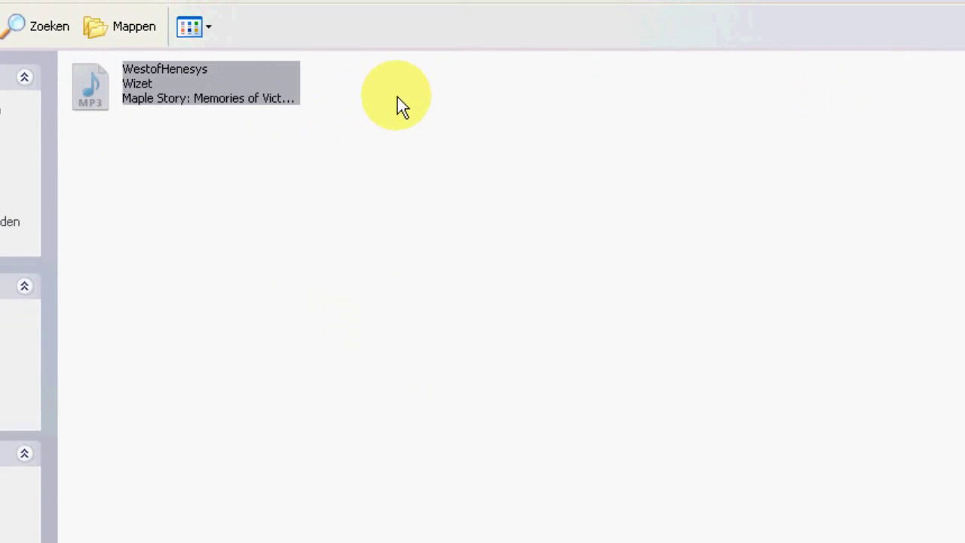
pyautogui.click(336, 300)
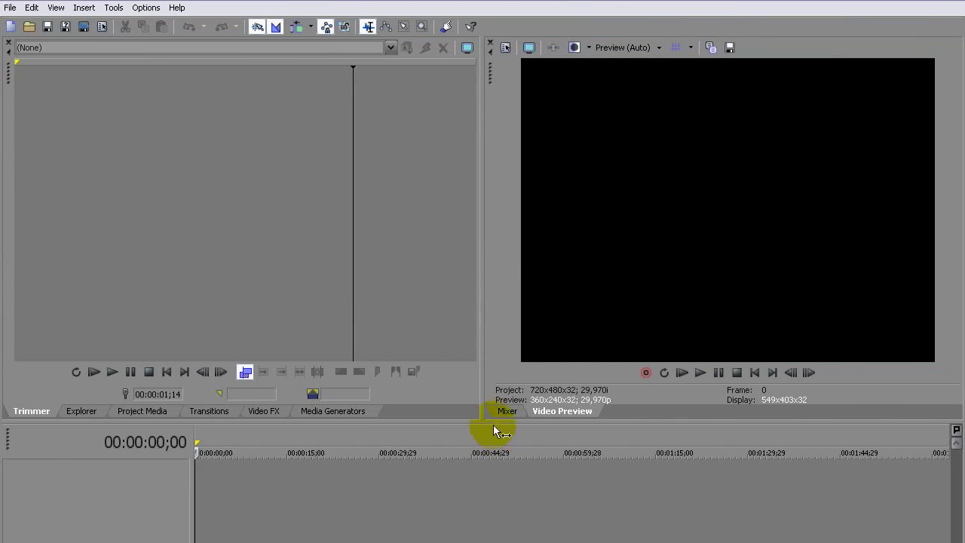
# In Sony Vegas, enlarge the timeline area and hide the Explorer, Trimmer and Mixer windows
pyautogui.moveTo(495, 431); pyautogui.dragTo(495, 393)
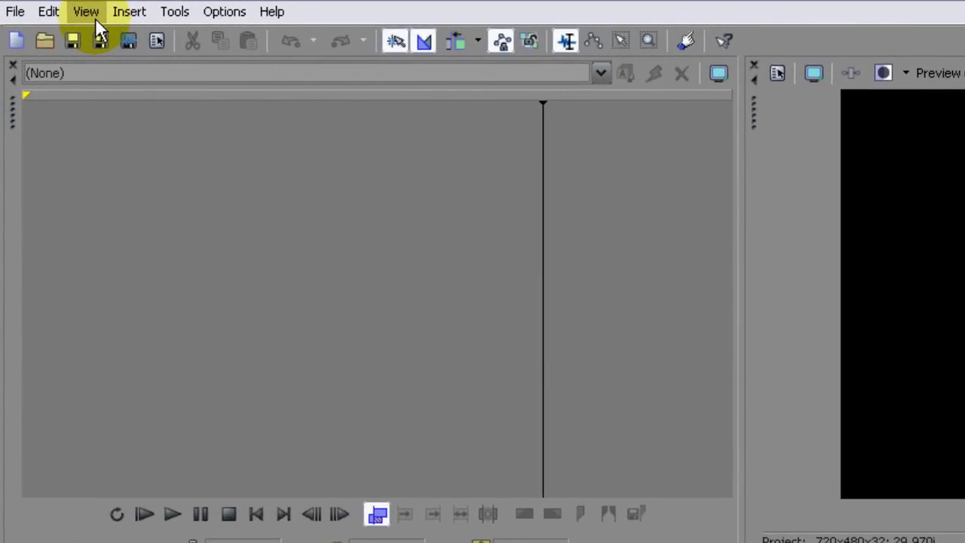
pyautogui.click(58, 9)
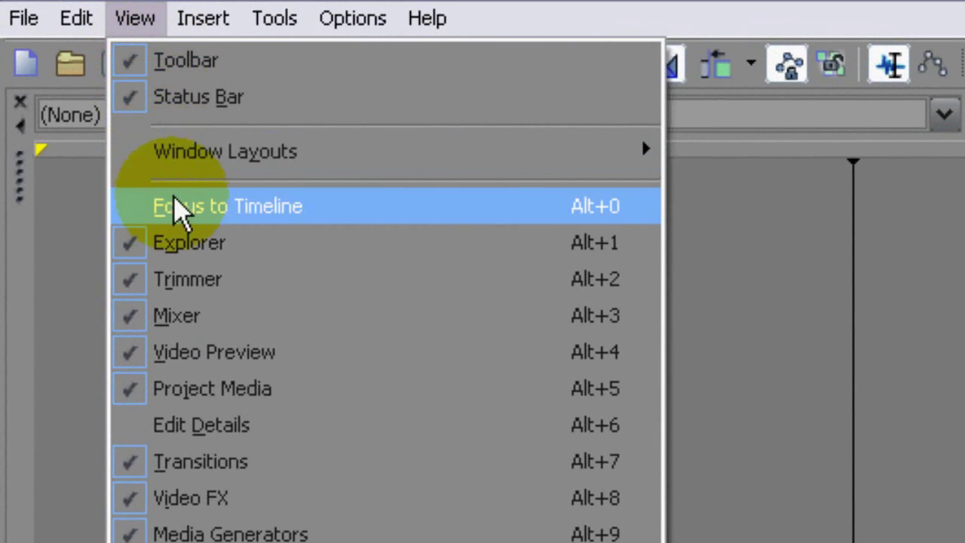
pyautogui.click(155, 200)
pyautogui.click(136, 18)
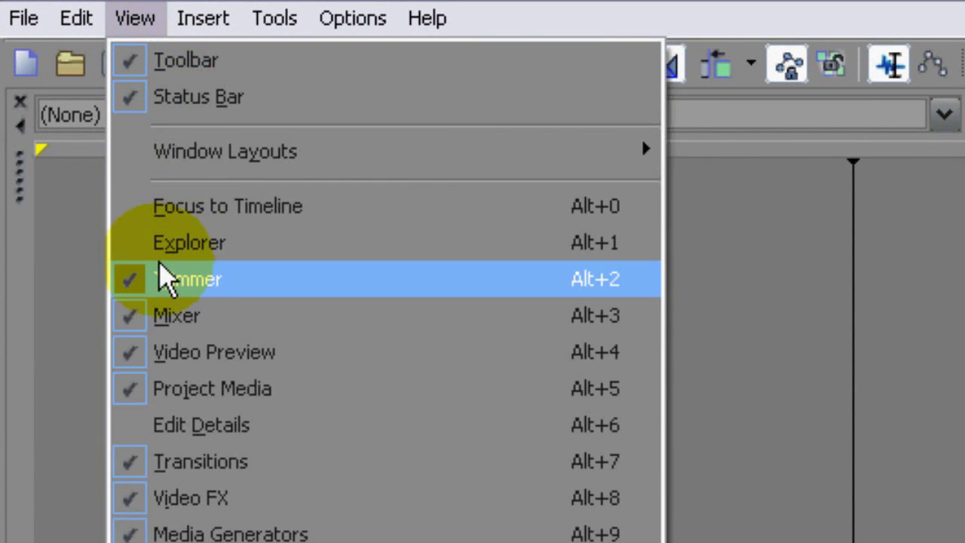
pyautogui.click(106, 275)
pyautogui.click(126, 18)
pyautogui.click(161, 281)
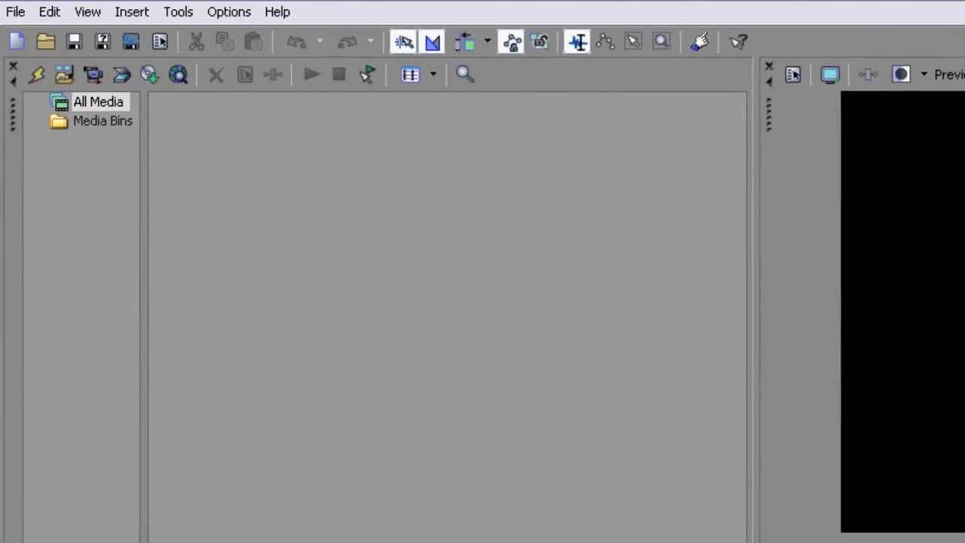
# View the Video FX, Media Generators and Transitions presets and return to the project media
pyautogui.click(208, 476)
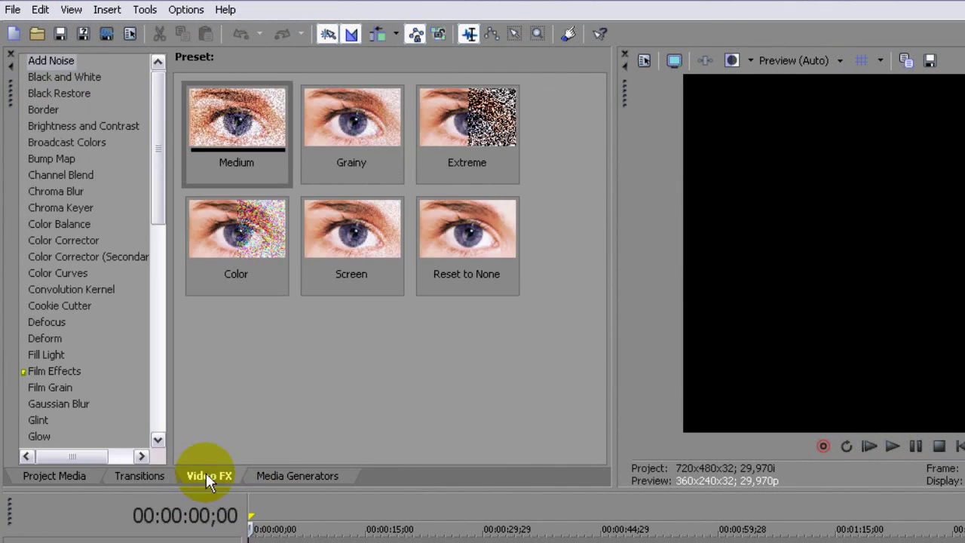
pyautogui.click(265, 472)
pyautogui.click(139, 473)
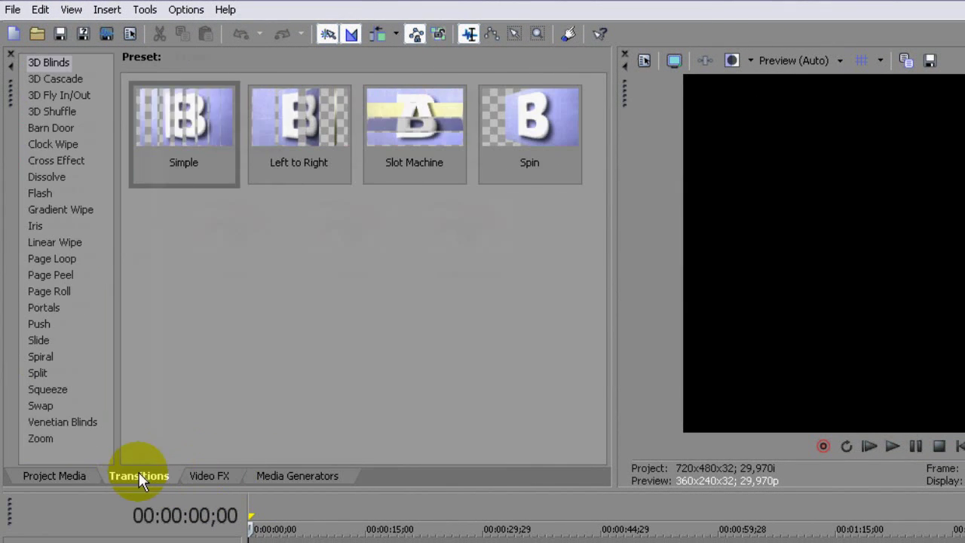
pyautogui.click(57, 473)
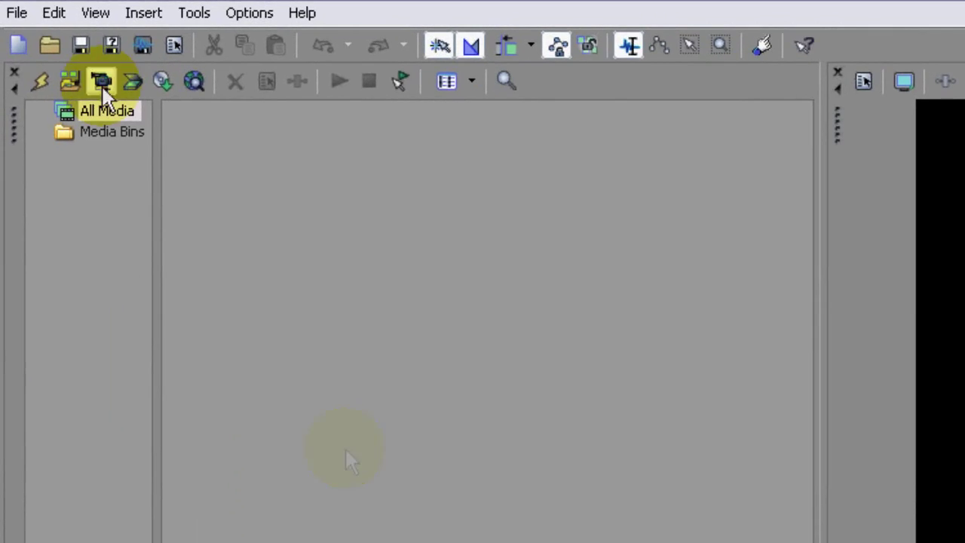
# Open the project properties and set the video template to HDV 720-30p (1280x720; 29,970 fps)
pyautogui.click(13, 9)
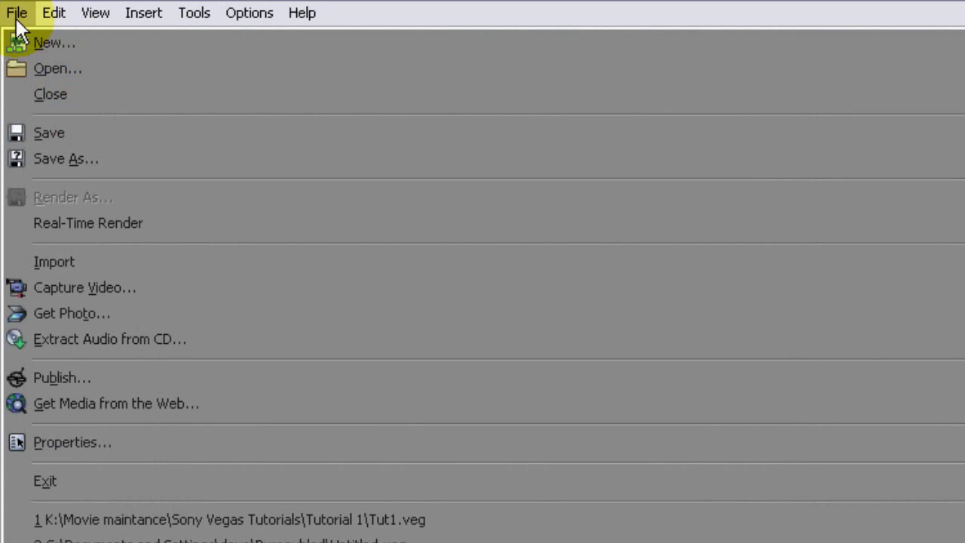
pyautogui.click(58, 444)
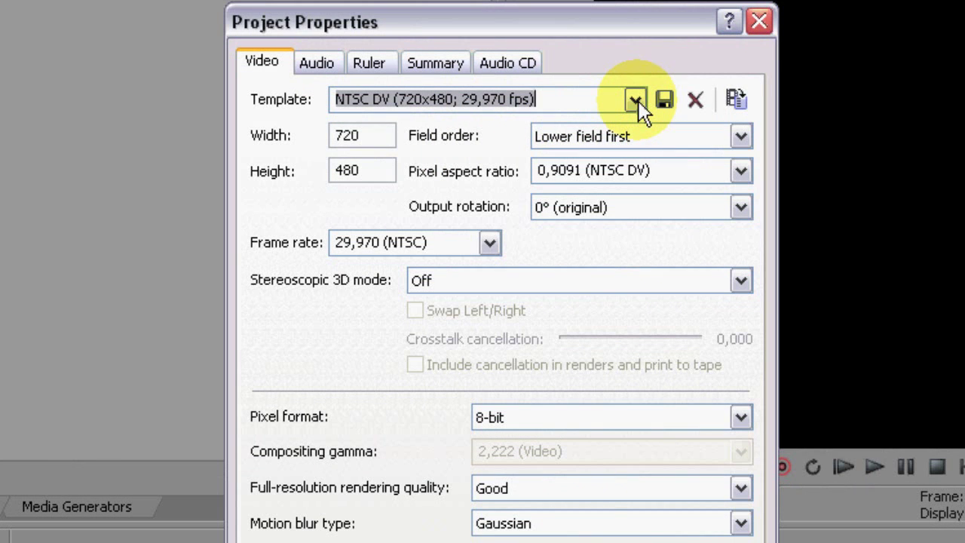
pyautogui.click(633, 100)
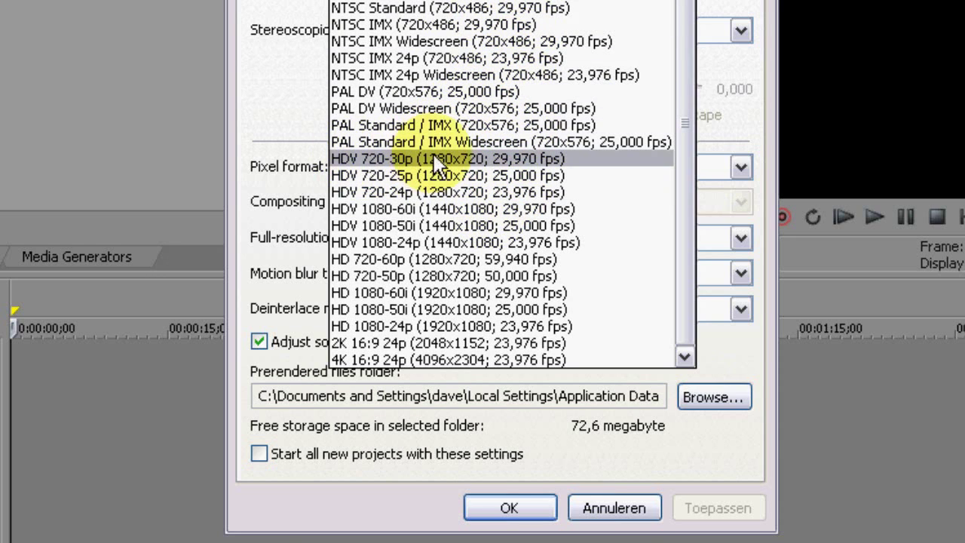
pyautogui.click(404, 158)
# Set the pixel format to 32-bit floating point (video levels) and the full-resolution rendering quality to Best
pyautogui.click(484, 170)
pyautogui.click(506, 209)
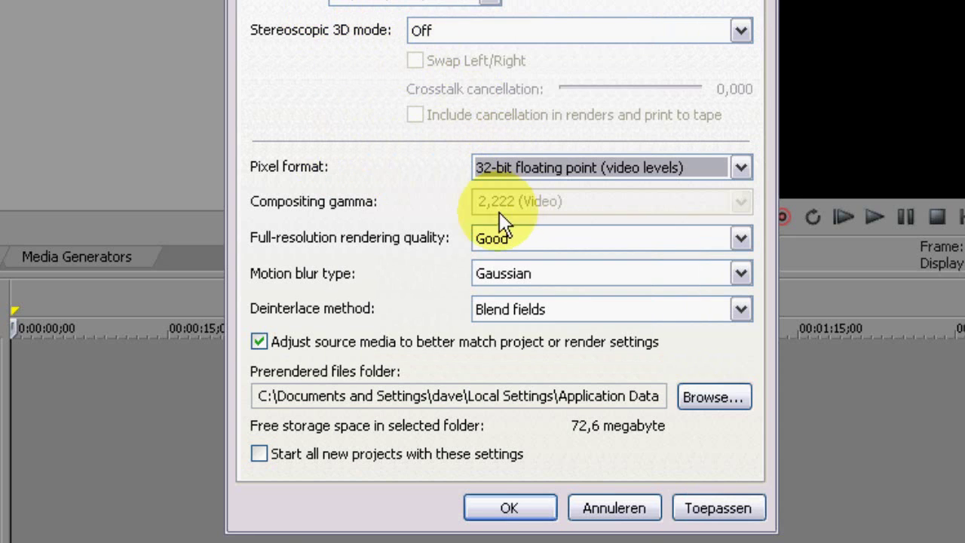
pyautogui.click(516, 240)
pyautogui.click(499, 308)
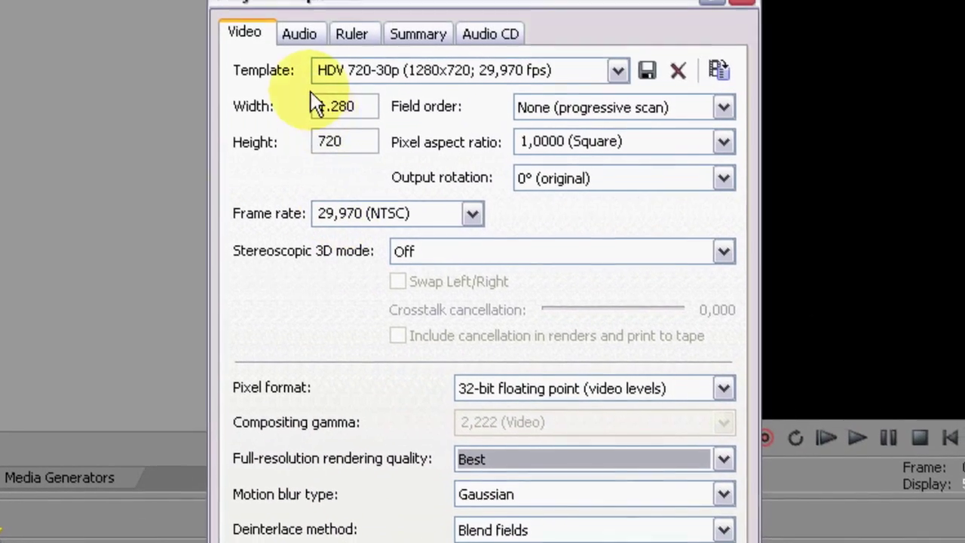
# In the project's audio properties, set the bit depth to 24 and the resample and stretch quality to Best
pyautogui.click(295, 32)
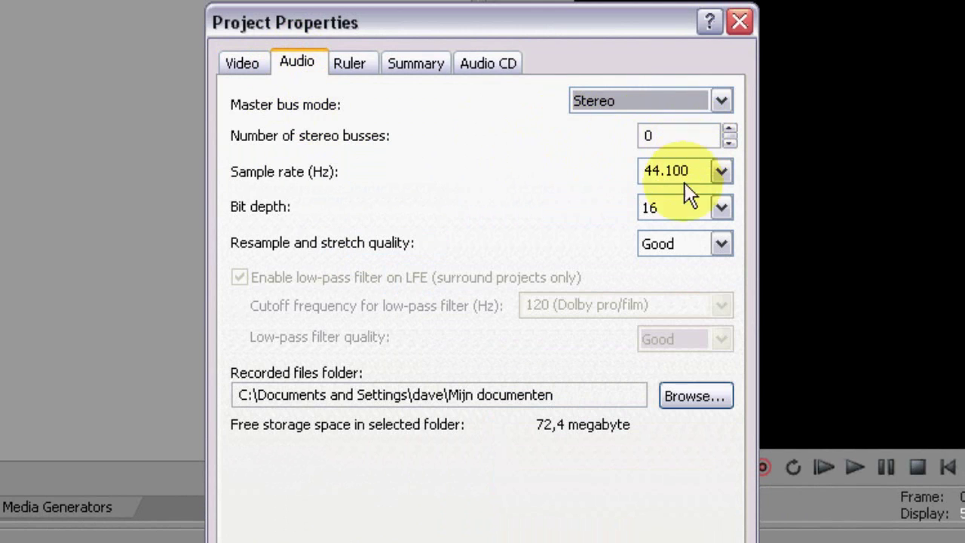
pyautogui.click(679, 208)
pyautogui.click(660, 262)
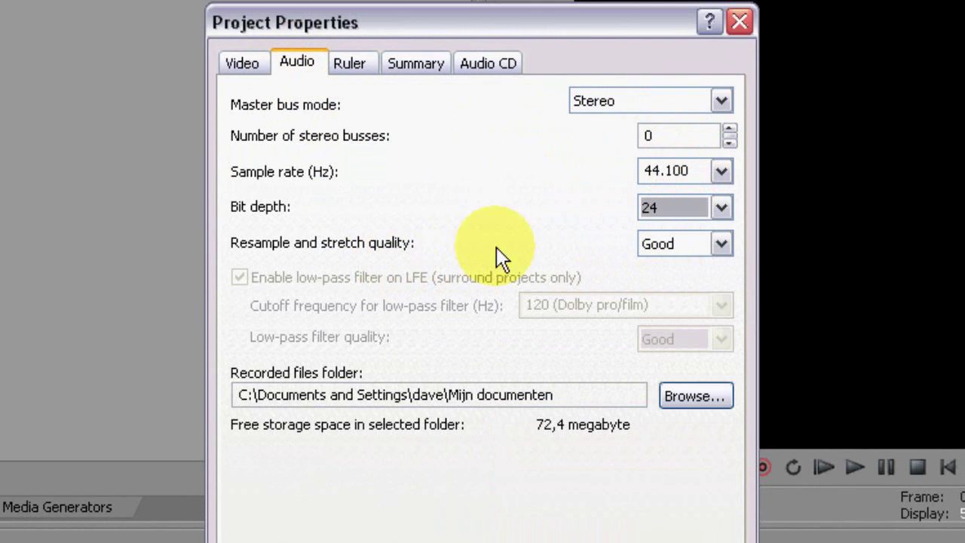
pyautogui.click(678, 244)
pyautogui.click(657, 302)
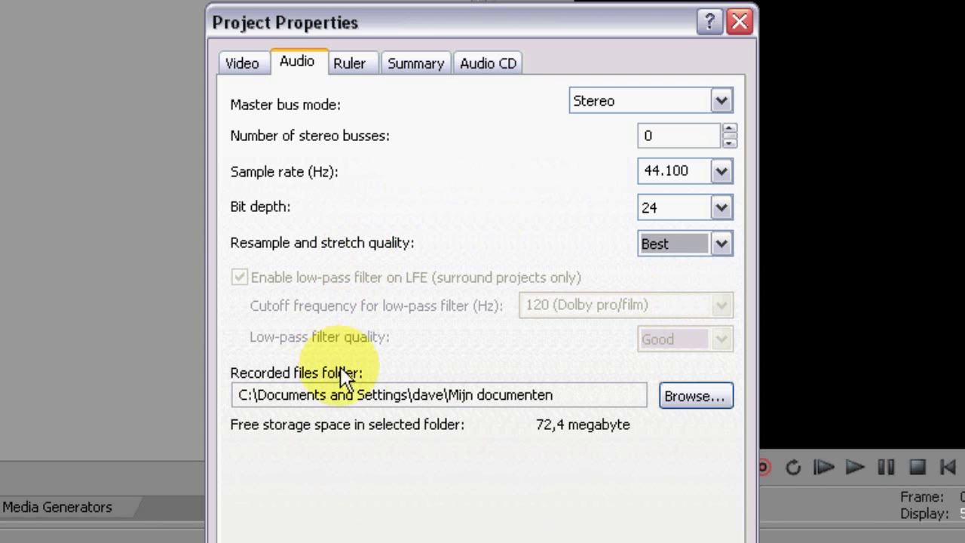
# Start changing the recorded files folder and browse to the Sony 10.0 folder inside Sony on the FREECOM HDD (K:) drive
pyautogui.click(692, 397)
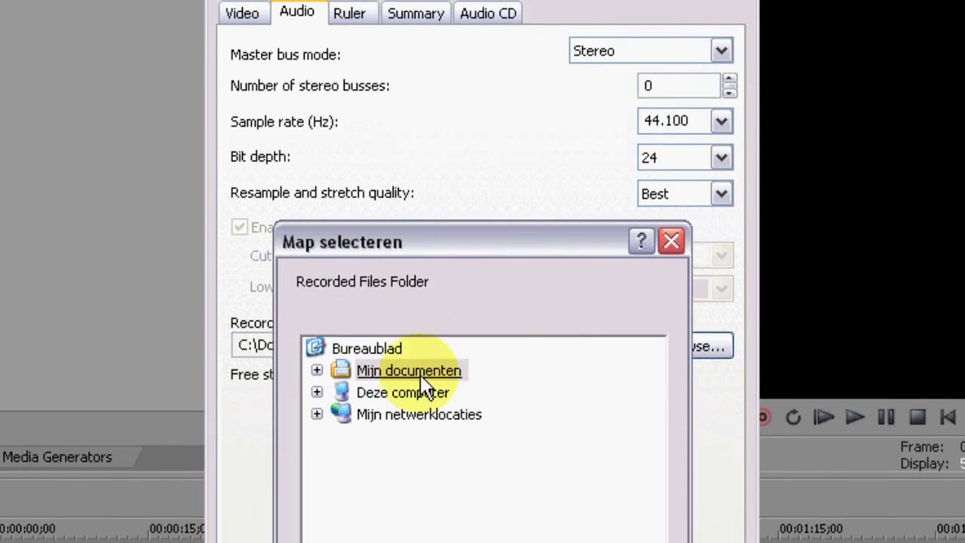
pyautogui.doubleClick(399, 357)
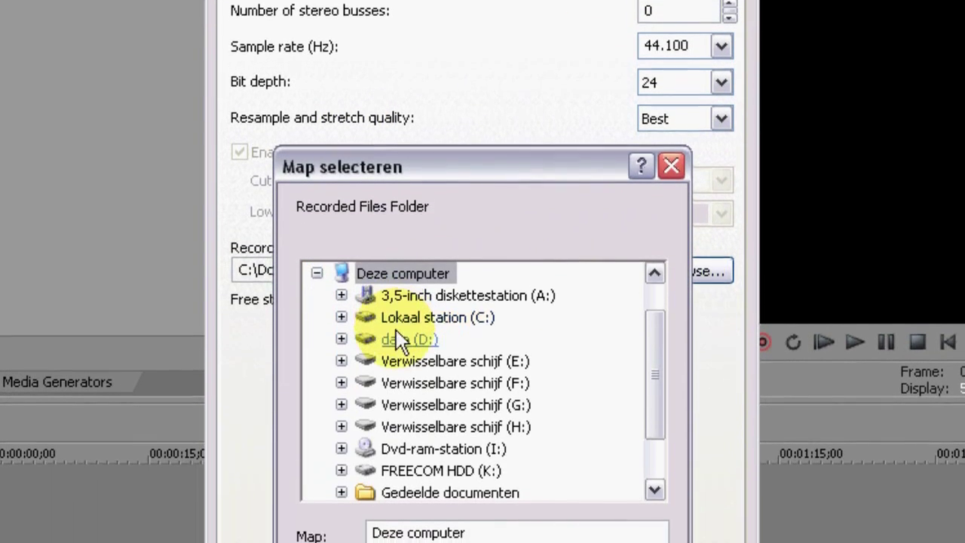
pyautogui.scroll(-1, 399, 341)
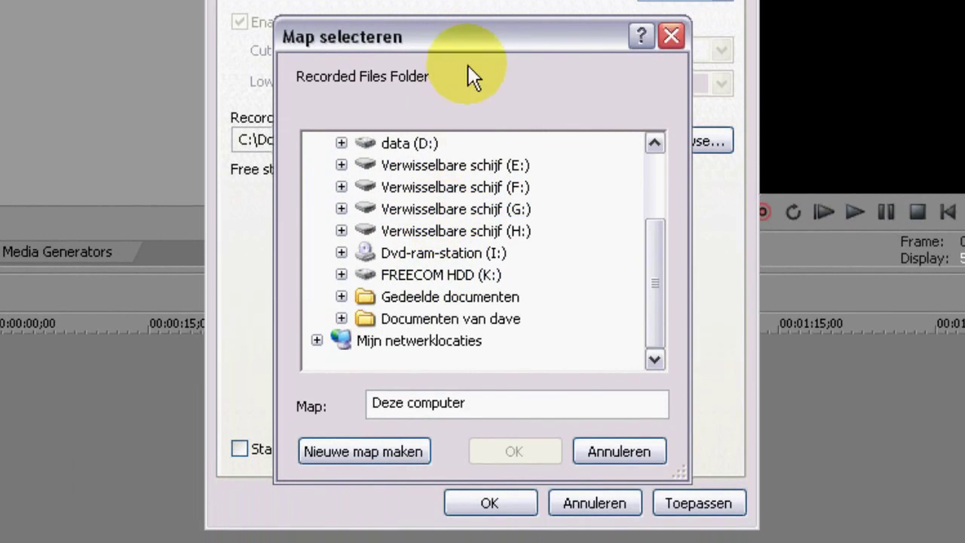
pyautogui.moveTo(407, 38); pyautogui.dragTo(506, 51)
pyautogui.scroll(1, 550, 327)
pyautogui.click(550, 326)
pyautogui.scroll(-11, 551, 339)
pyautogui.click(532, 350)
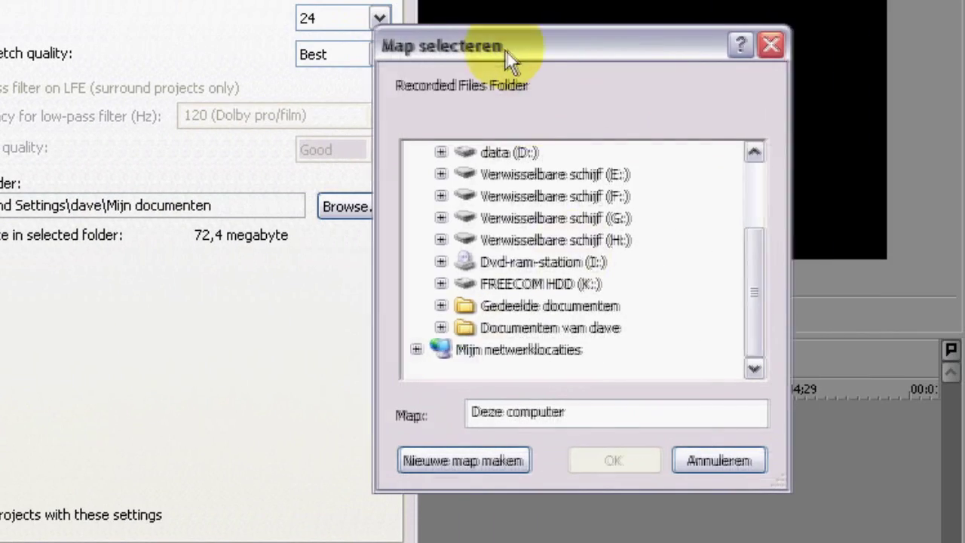
pyautogui.doubleClick(533, 350)
pyautogui.doubleClick(565, 278)
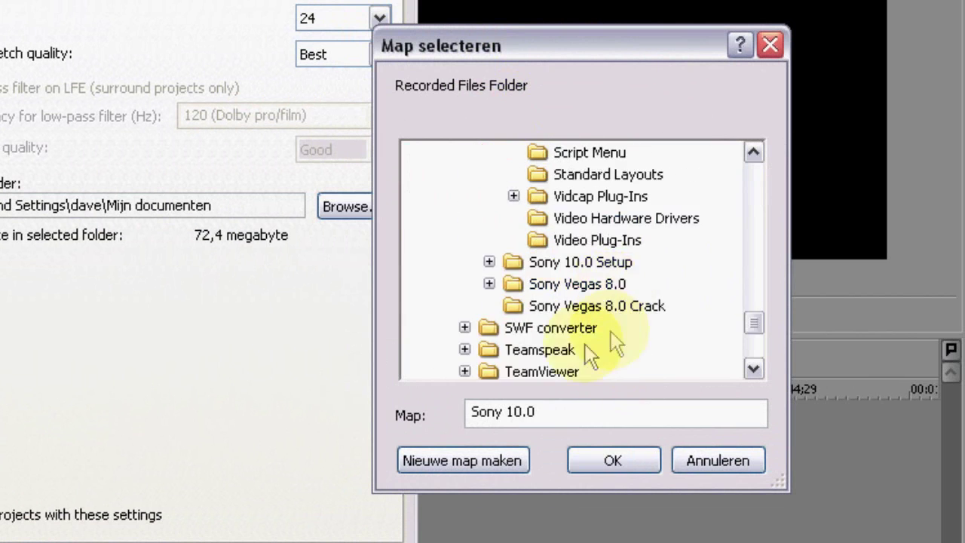
pyautogui.scroll(3, 595, 343)
# Create a new folder named "Recorded files folder" inside Sony 10.0, choose it for recorded files and confirm the project properties
pyautogui.click(455, 459)
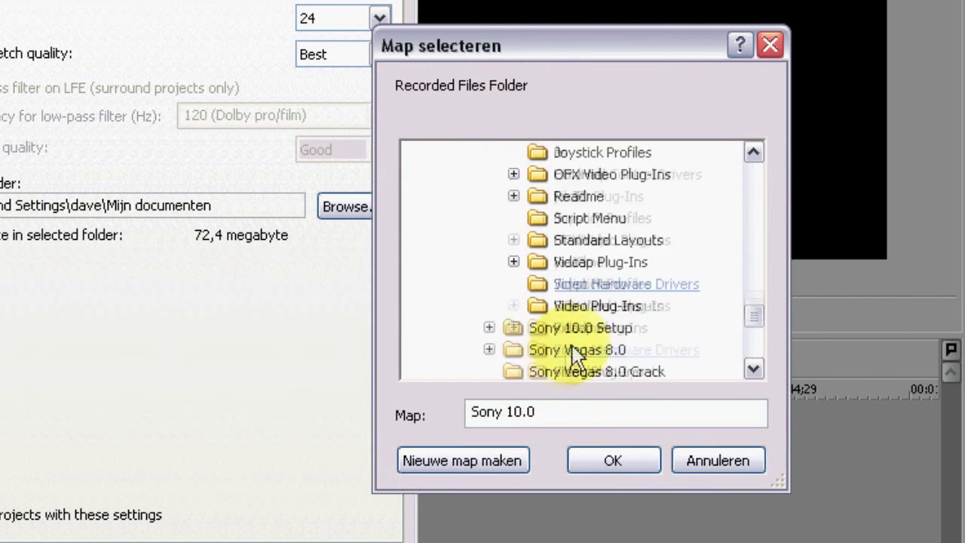
pyautogui.write('Recorded files folder')
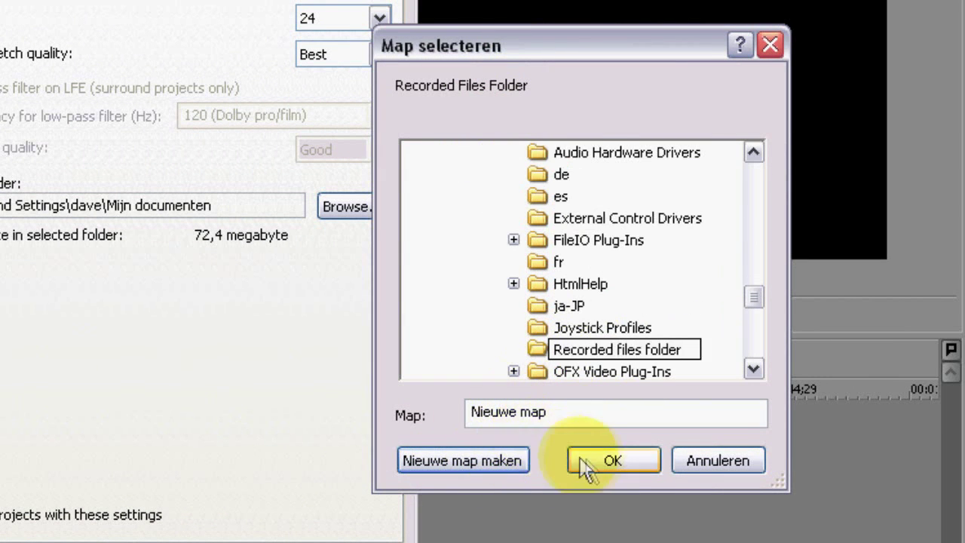
pyautogui.click(579, 459)
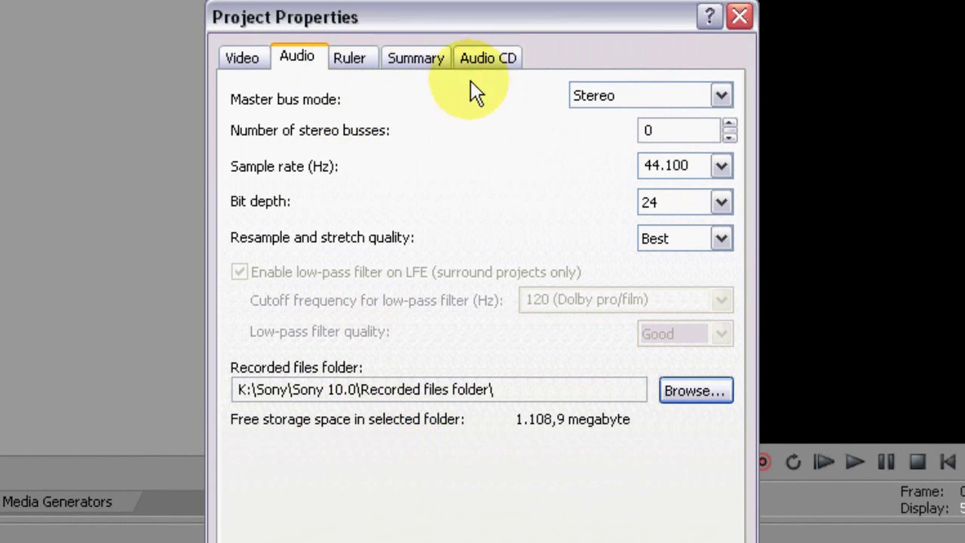
pyautogui.press('Return')
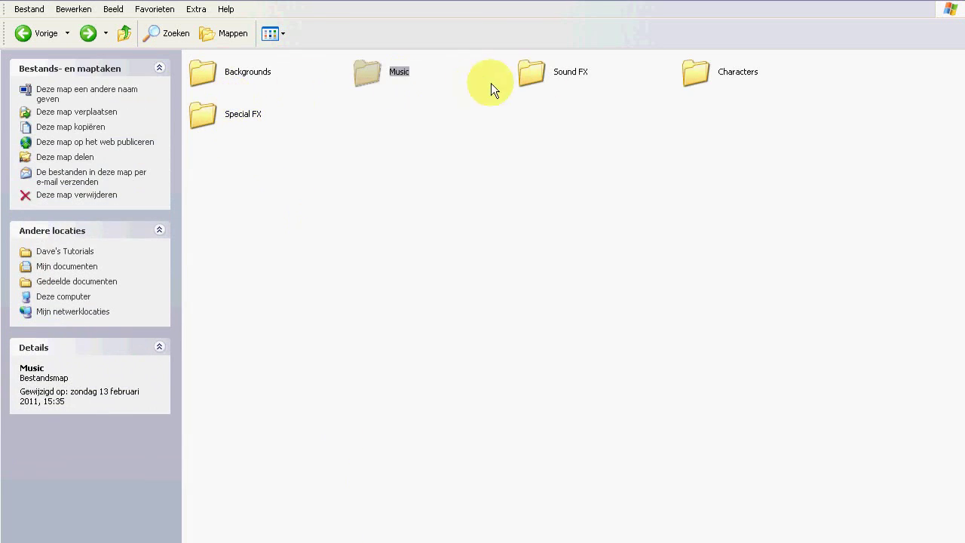
# Add the walking+f2 video from the Characters folder to the start of the Vegas timeline on a new video track
pyautogui.doubleClick(692, 77)
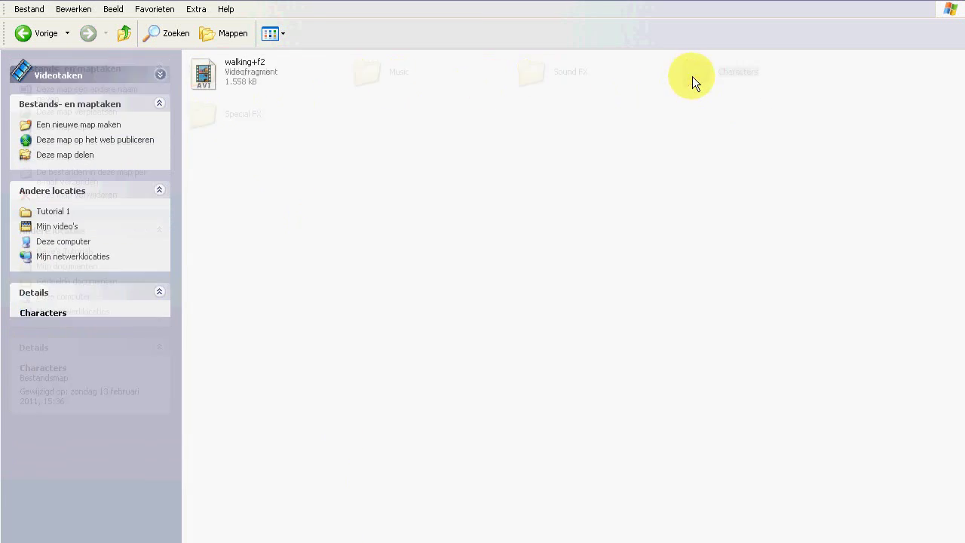
pyautogui.click(248, 74)
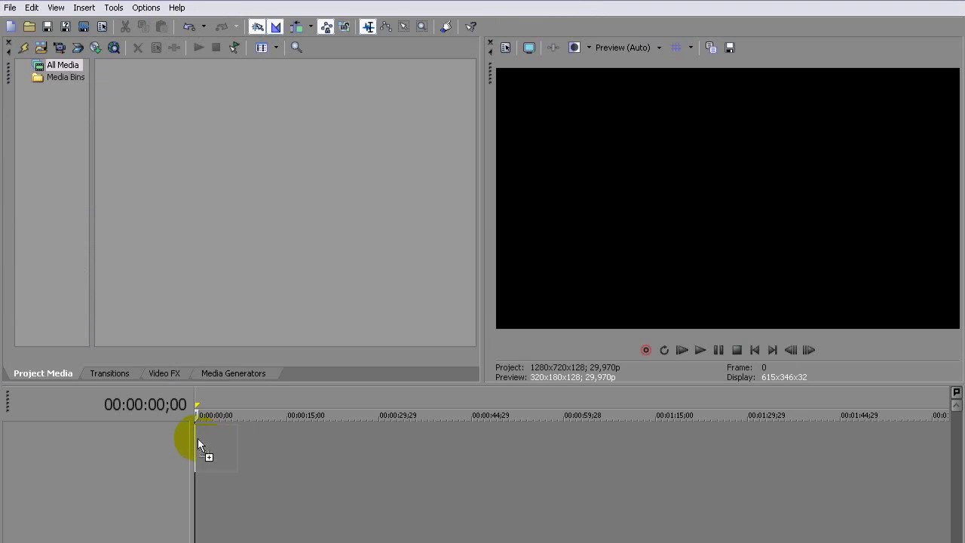
pyautogui.moveTo(200, 445); pyautogui.dragTo(202, 447)
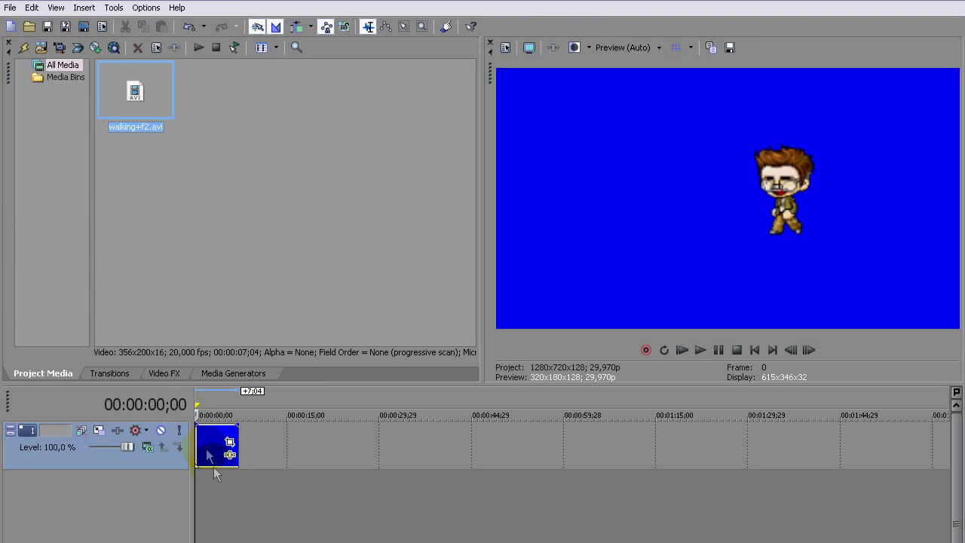
# Scrub through the walking clip and leave the playhead at about 00:00:01;03
pyautogui.click(209, 478)
pyautogui.moveTo(212, 483); pyautogui.dragTo(222, 483)
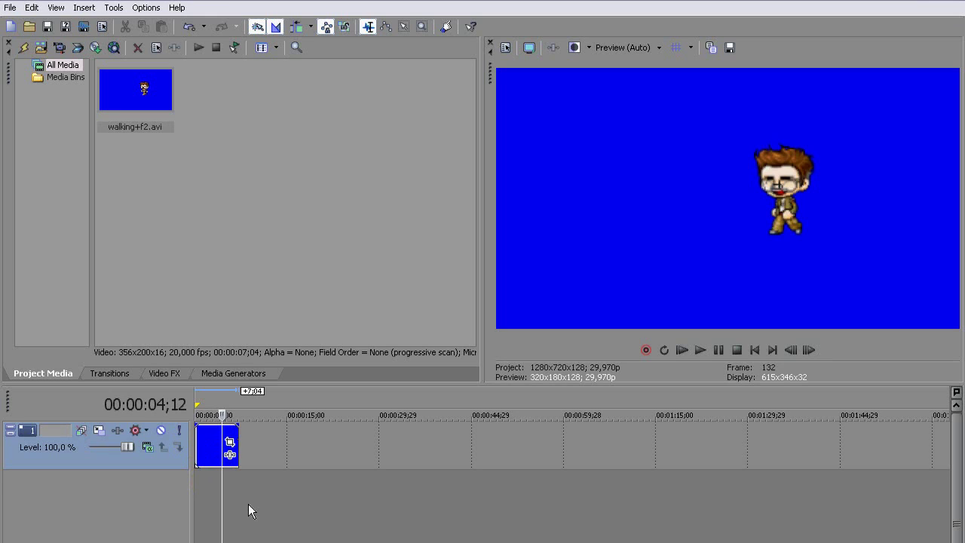
pyautogui.click(234, 480)
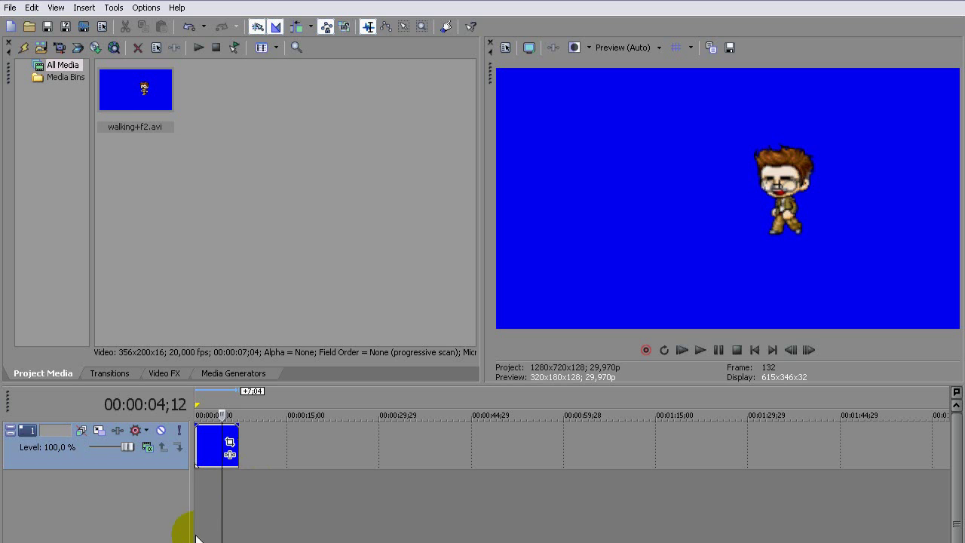
pyautogui.moveTo(215, 479); pyautogui.dragTo(194, 478)
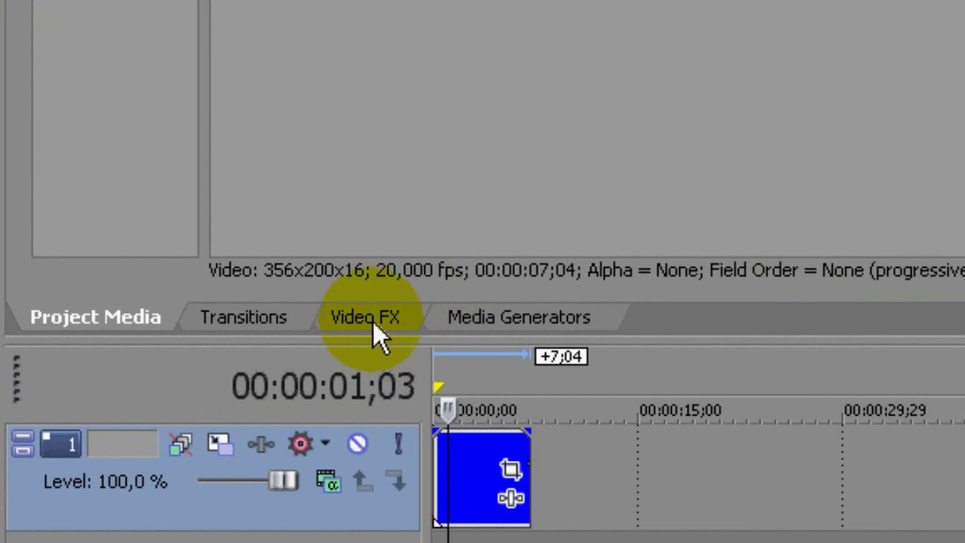
# Apply the Chroma Keyer video effect with the Blue Screen preset to the walking clip
pyautogui.click(372, 320)
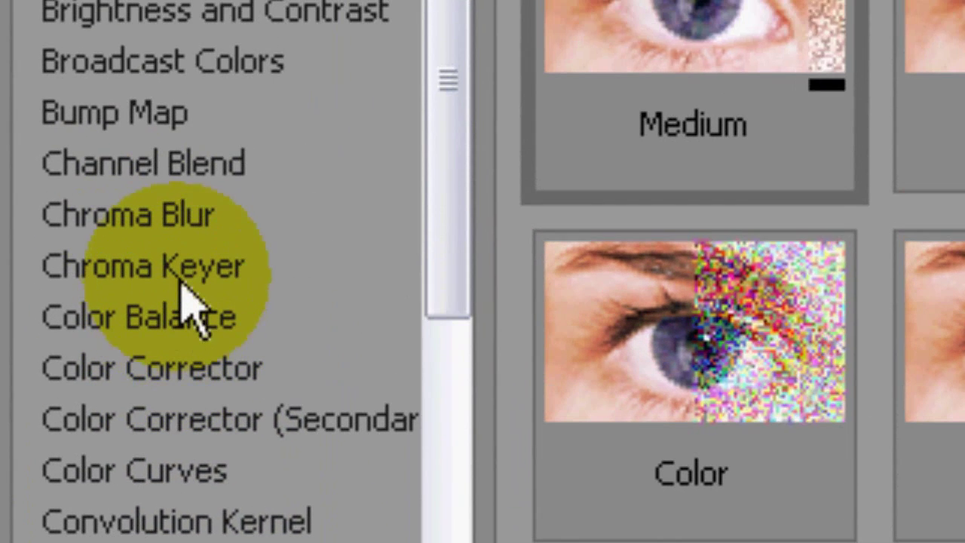
pyautogui.click(181, 273)
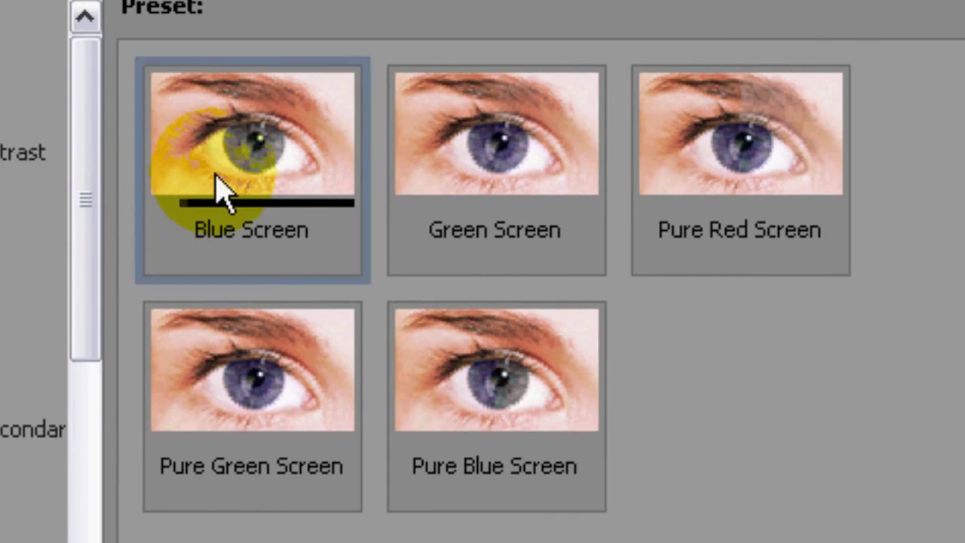
pyautogui.moveTo(218, 189)
pyautogui.mouseDown()
pyautogui.moveTo(409, 128)
pyautogui.moveTo(409, 377)
pyautogui.mouseUp()
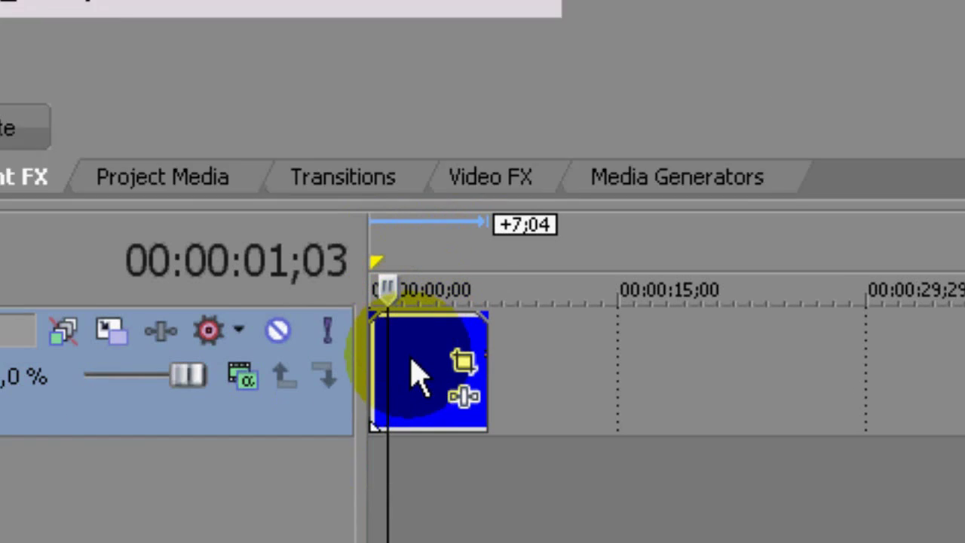
pyautogui.click(732, 258)
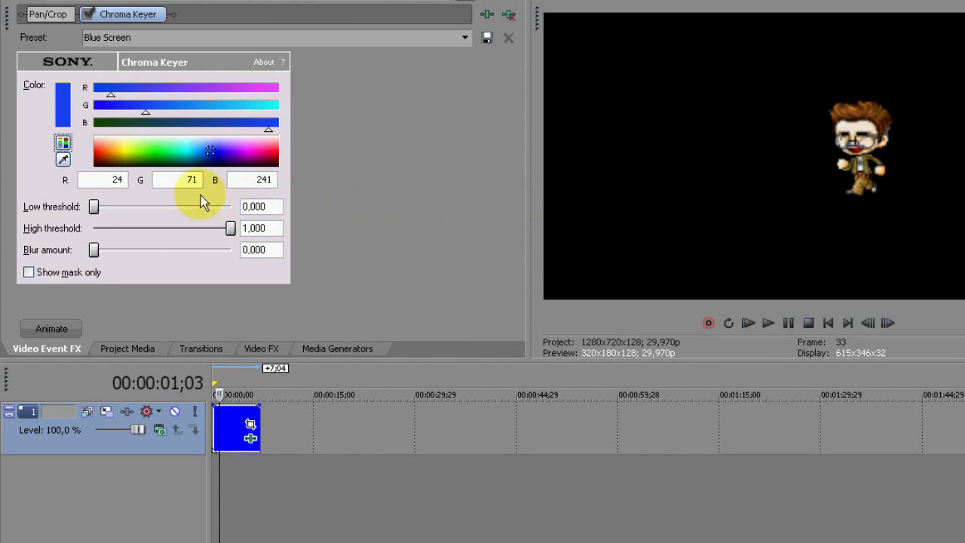
# Sample the clip's blue background as the key color and set the low threshold to 0,200 and the high threshold to 0,800
pyautogui.click(64, 160)
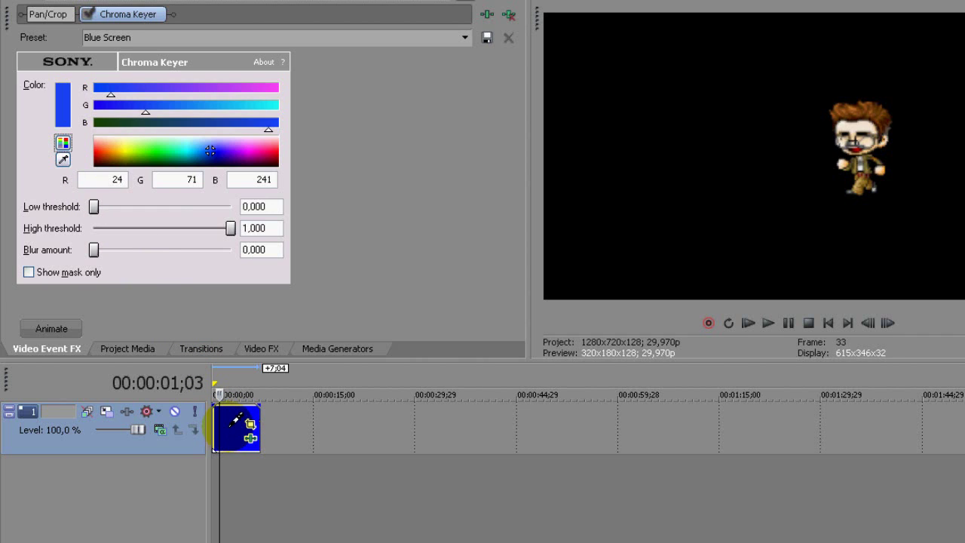
pyautogui.click(230, 424)
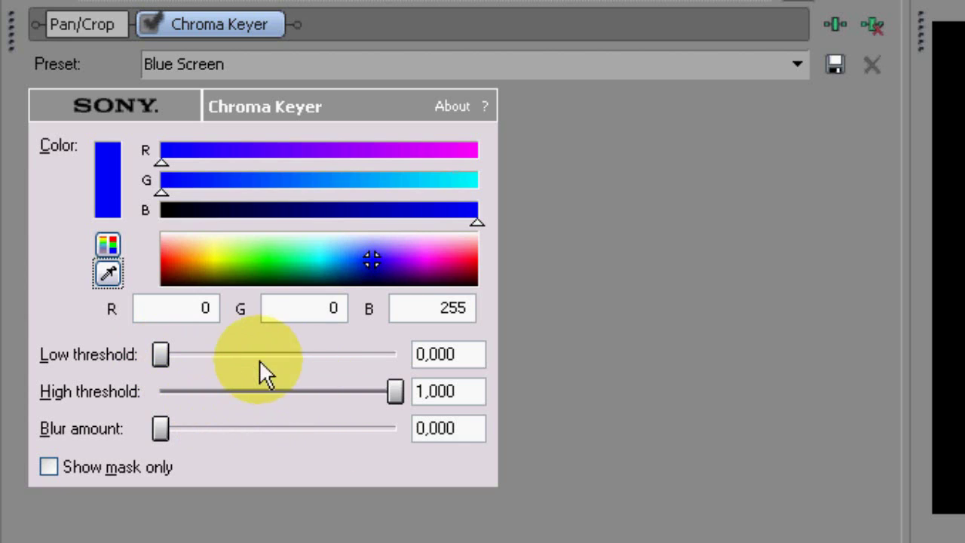
pyautogui.click(222, 354)
pyautogui.click(221, 354)
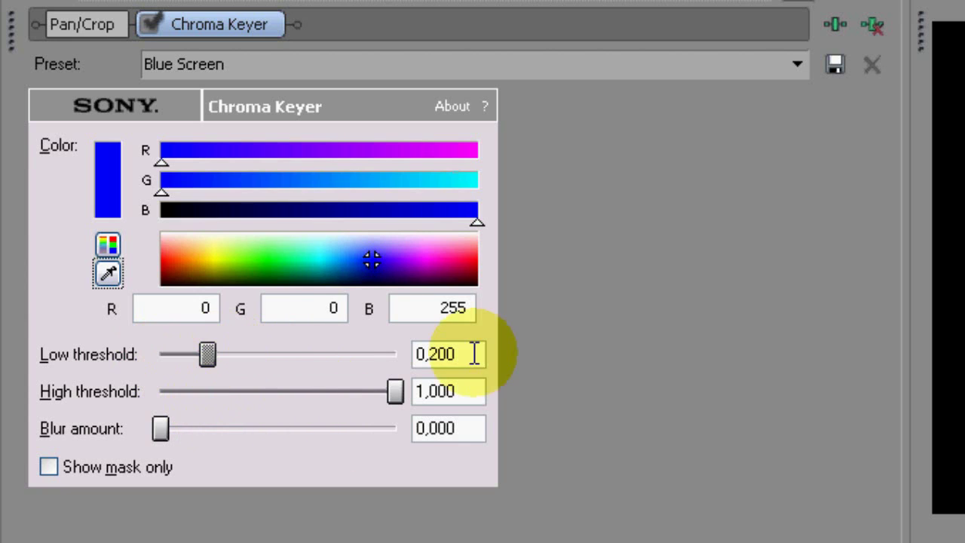
pyautogui.click(385, 392)
pyautogui.click(385, 392)
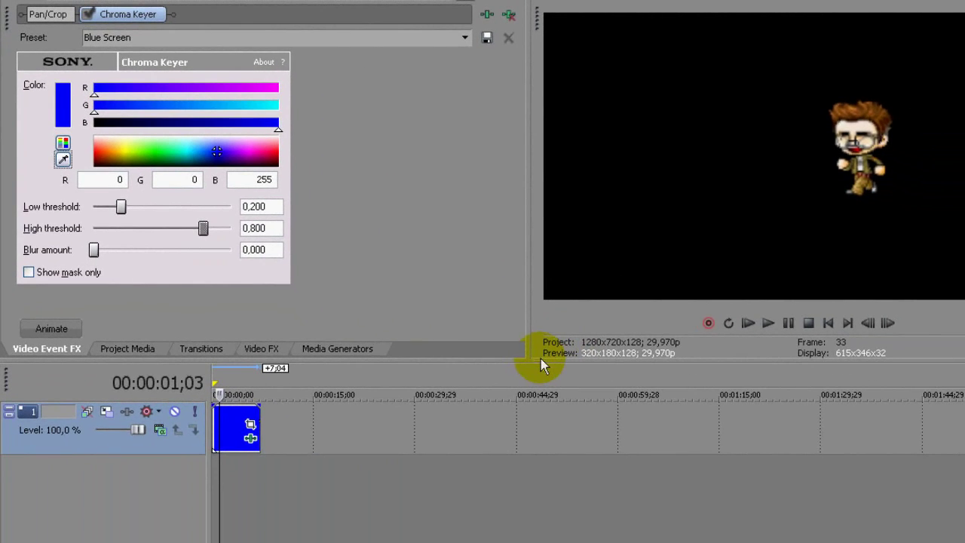
# Enlarge the preview area, add the Grassland background on a track beneath the walking clip and extend it by 12 seconds
pyautogui.moveTo(540, 359); pyautogui.dragTo(473, 348)
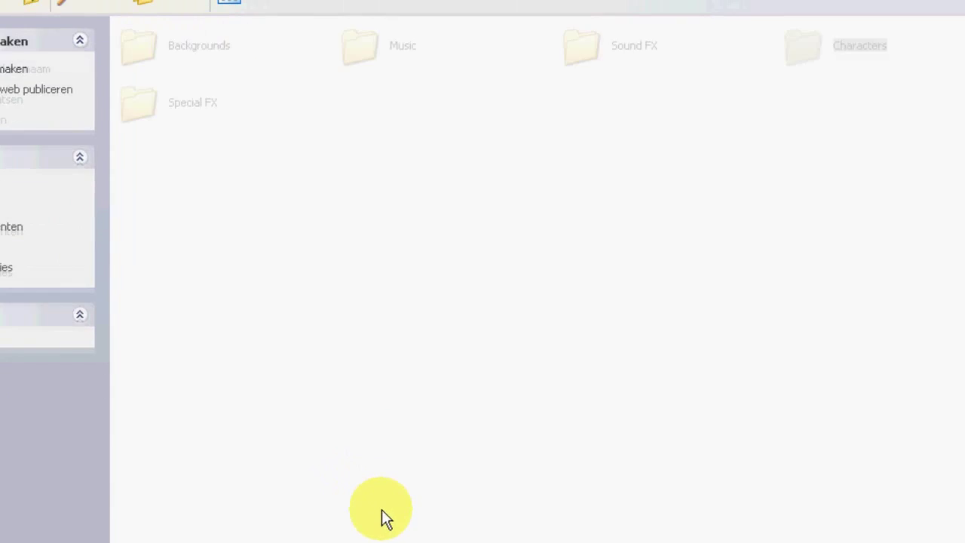
pyautogui.doubleClick(59, 73)
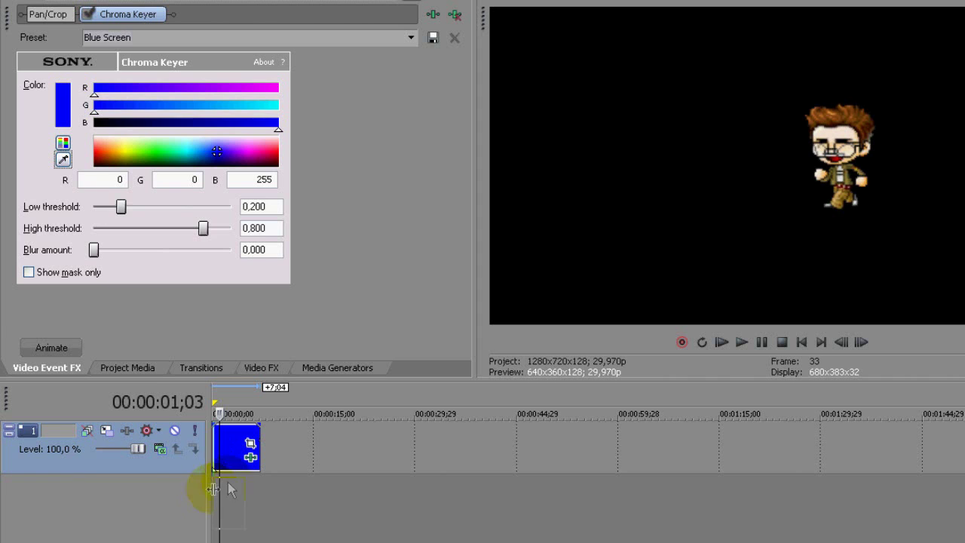
pyautogui.moveTo(230, 490); pyautogui.dragTo(326, 499)
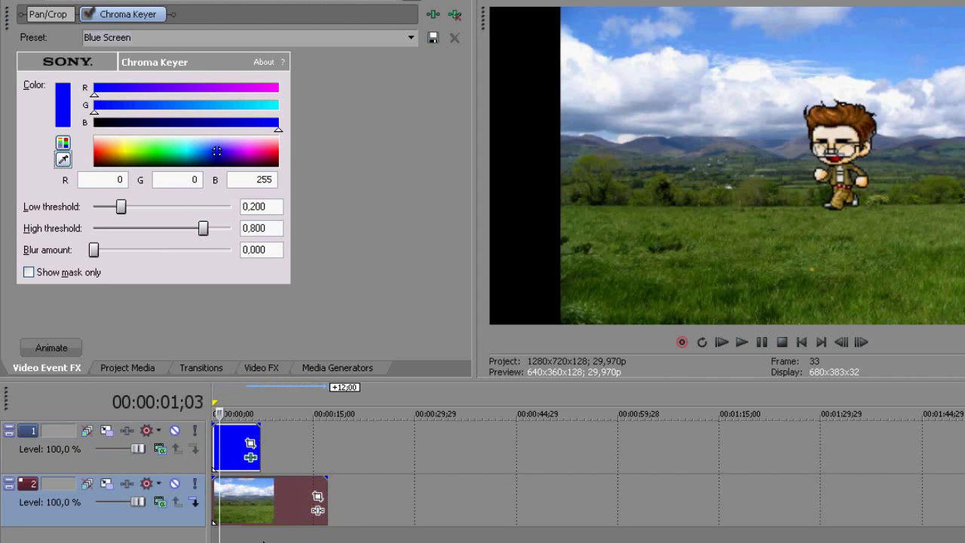
# Move the playhead to 00:00:02;28 and examine the keyed character's outline and the background's side edges in the preview
pyautogui.click(244, 537)
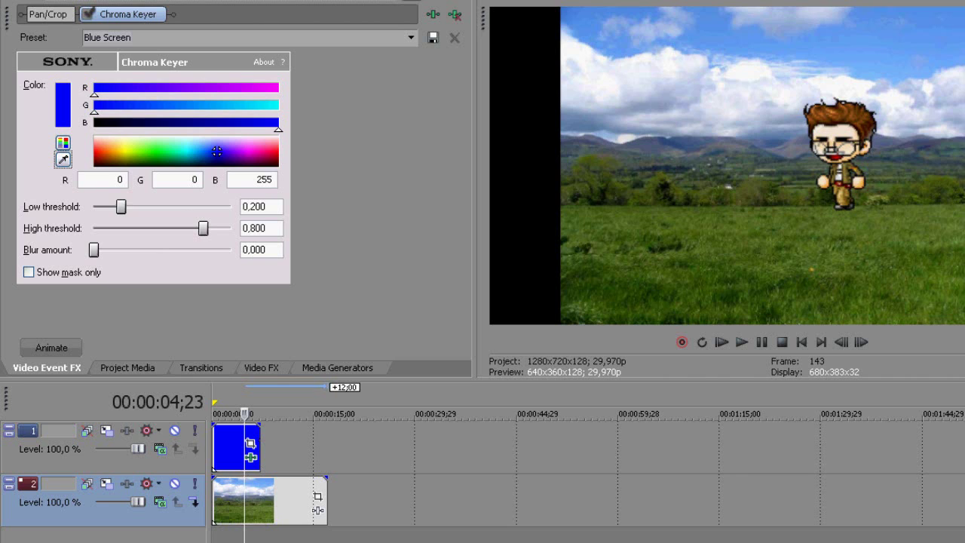
pyautogui.click(232, 448)
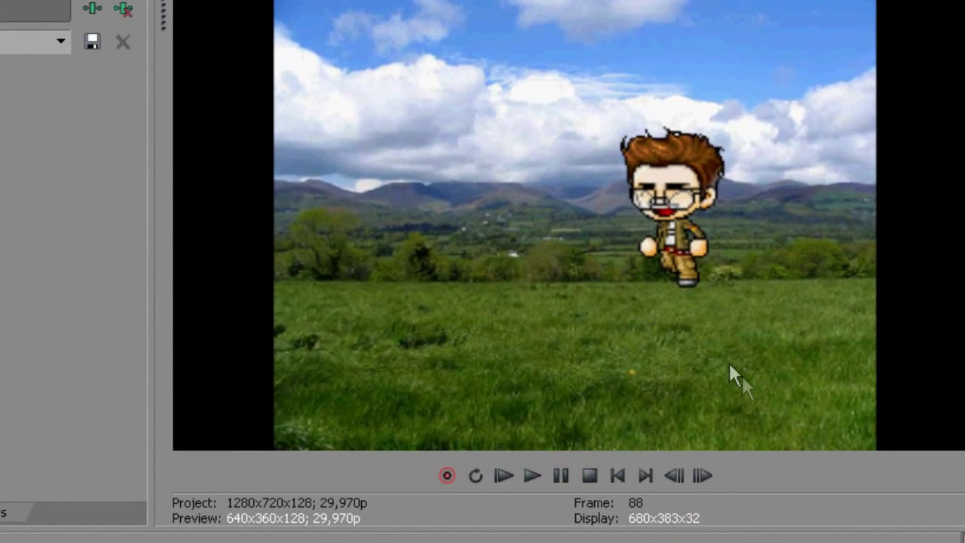
pyautogui.moveTo(700, 109); pyautogui.dragTo(619, 143)
pyautogui.moveTo(721, 156); pyautogui.dragTo(723, 166)
pyautogui.click(685, 108)
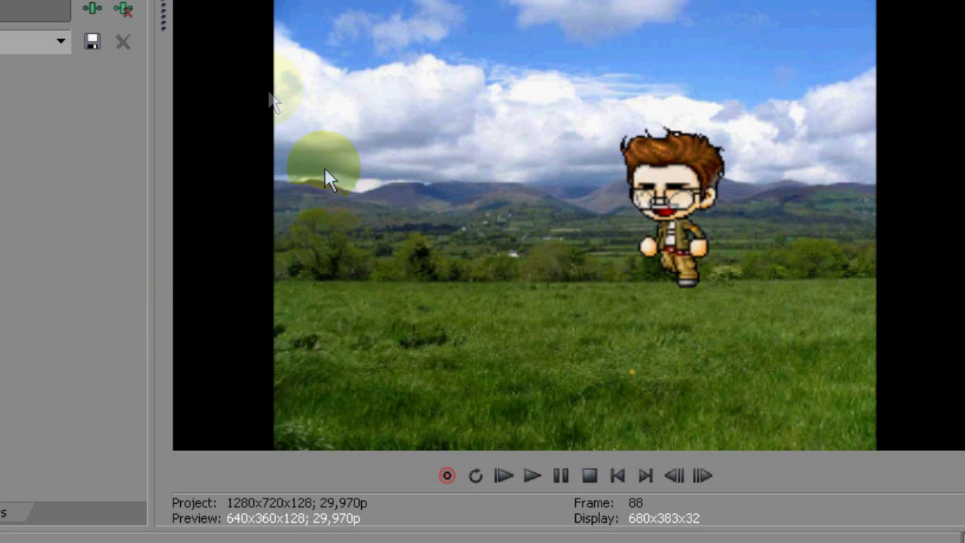
pyautogui.moveTo(328, 179); pyautogui.dragTo(166, 174)
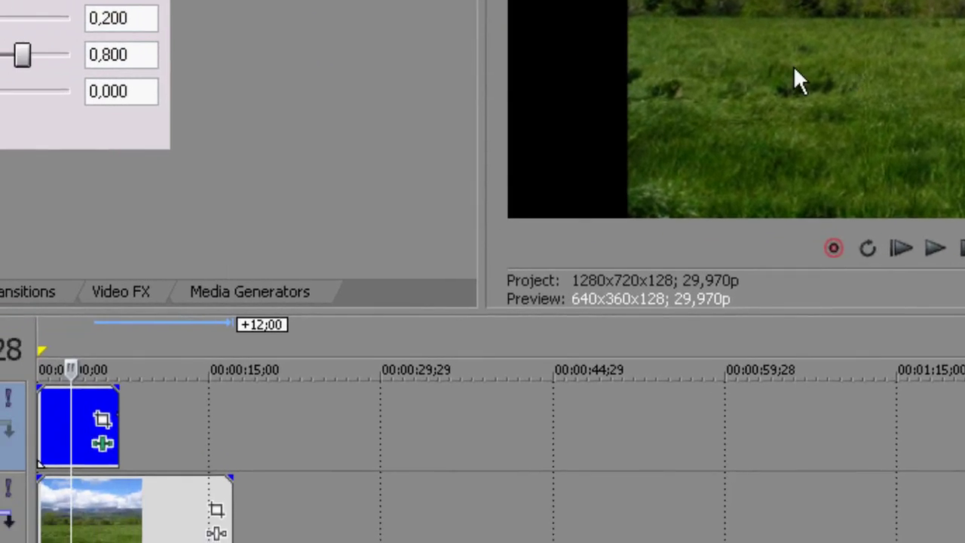
pyautogui.click(511, 313)
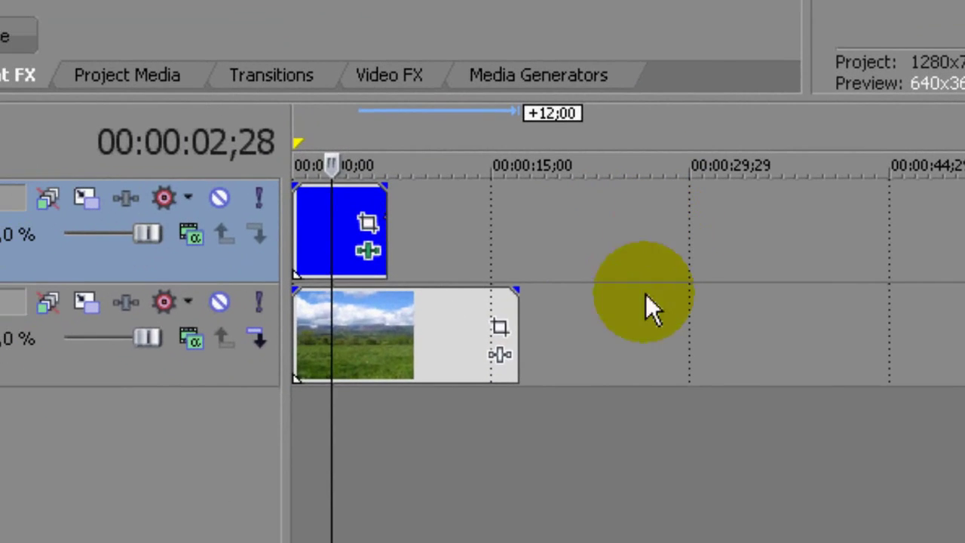
# Open Event Pan/Crop for the Grassland event and apply the 16:9 Widescreen TV aspect ratio preset
pyautogui.click(499, 330)
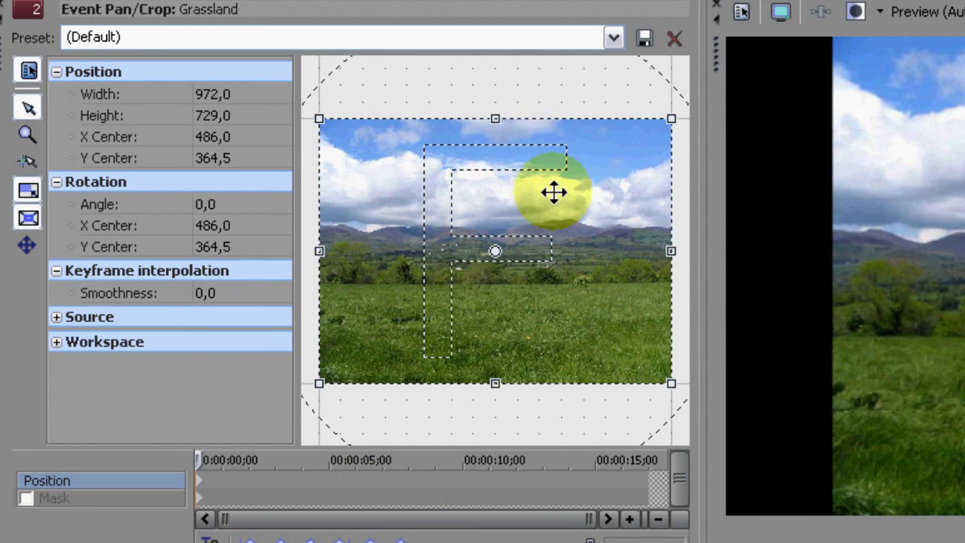
pyautogui.click(613, 37)
pyautogui.click(435, 110)
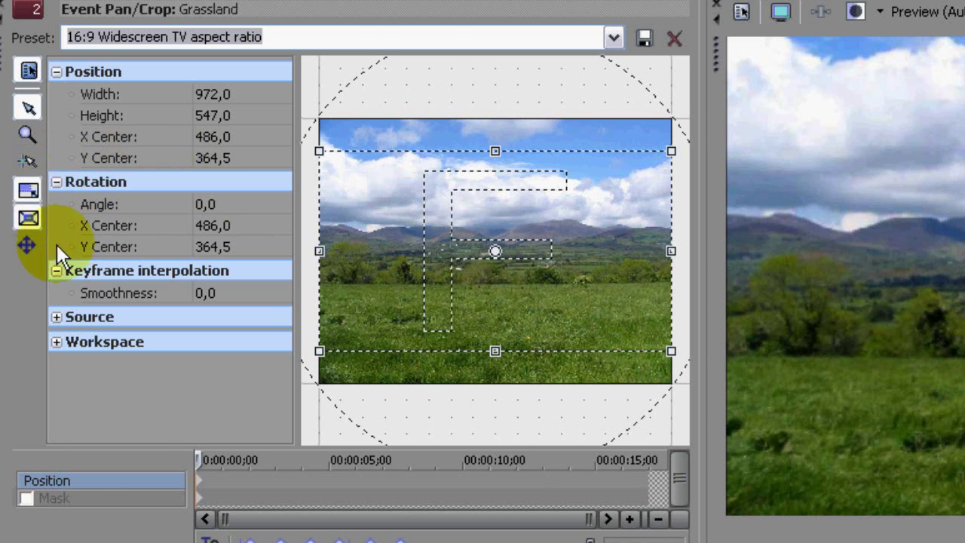
pyautogui.moveTo(319, 151); pyautogui.dragTo(339, 161)
pyautogui.moveTo(489, 146)
pyautogui.mouseDown()
pyautogui.moveTo(494, 126)
pyautogui.moveTo(493, 153)
pyautogui.moveTo(493, 114)
pyautogui.moveTo(493, 163)
pyautogui.mouseUp()
pyautogui.click(613, 37)
pyautogui.click(485, 108)
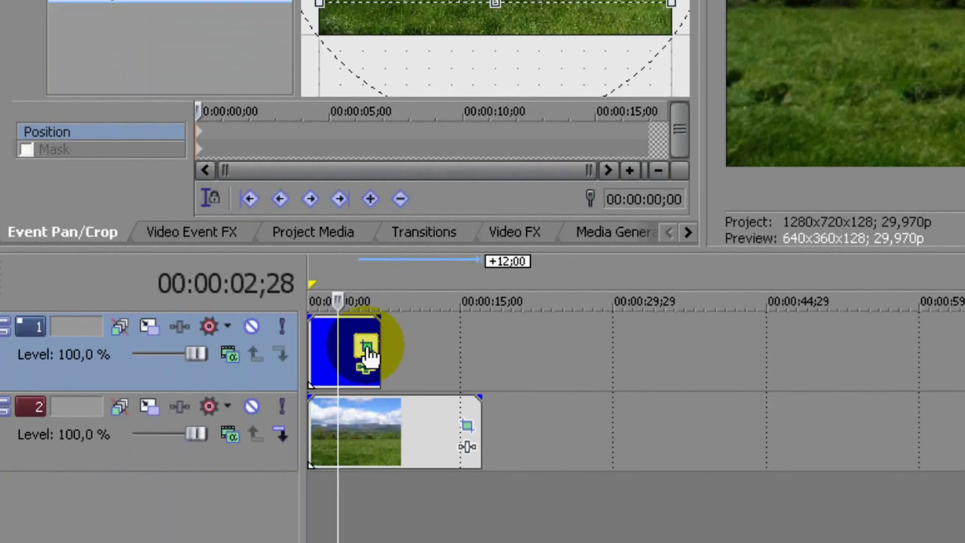
# Open Event Pan/Crop for the walking clip, narrow its crop frame to about 343,4 wide and shift it left to an X center of about 59,6
pyautogui.click(367, 351)
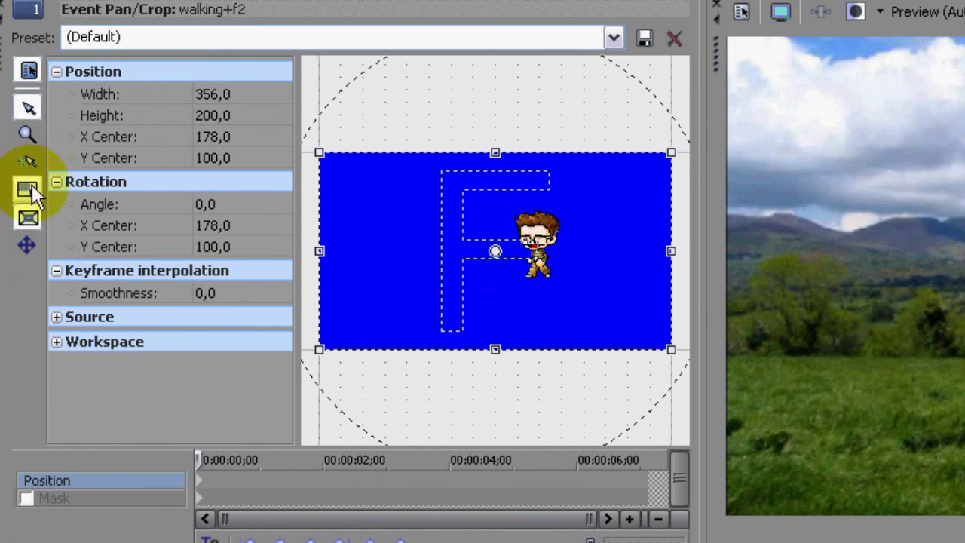
pyautogui.moveTo(673, 282); pyautogui.dragTo(668, 284)
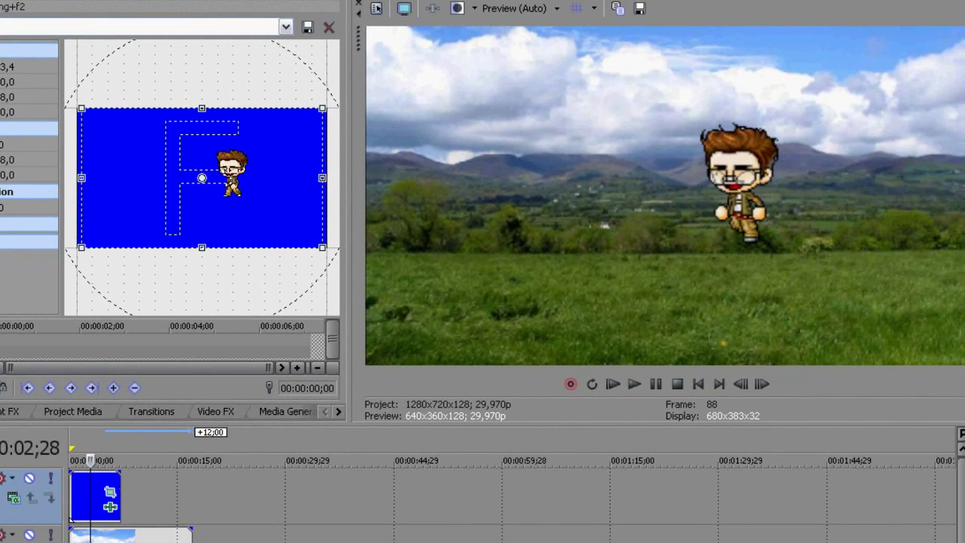
pyautogui.moveTo(269, 218); pyautogui.dragTo(185, 218)
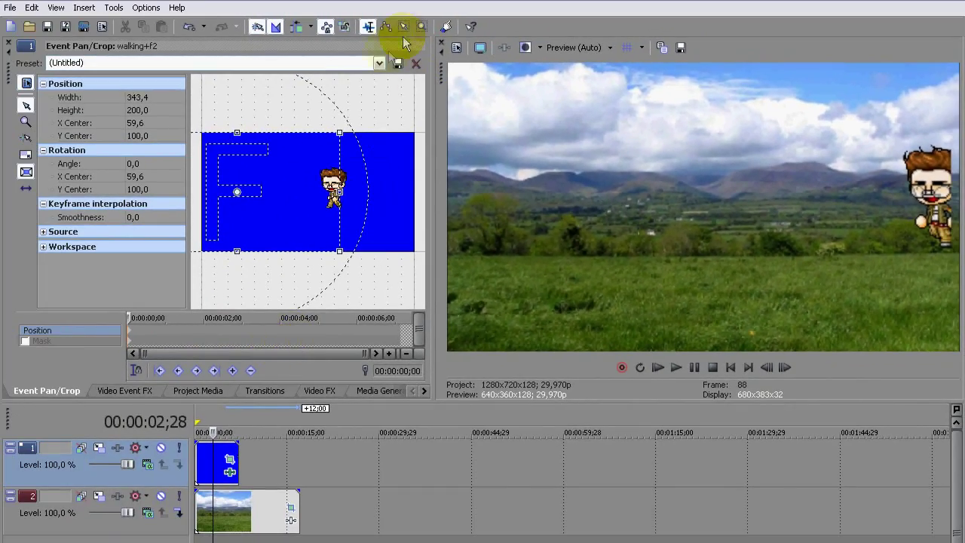
# Apply the 16:9 Widescreen TV aspect ratio preset to the walking clip and flip it horizontally
pyautogui.click(379, 63)
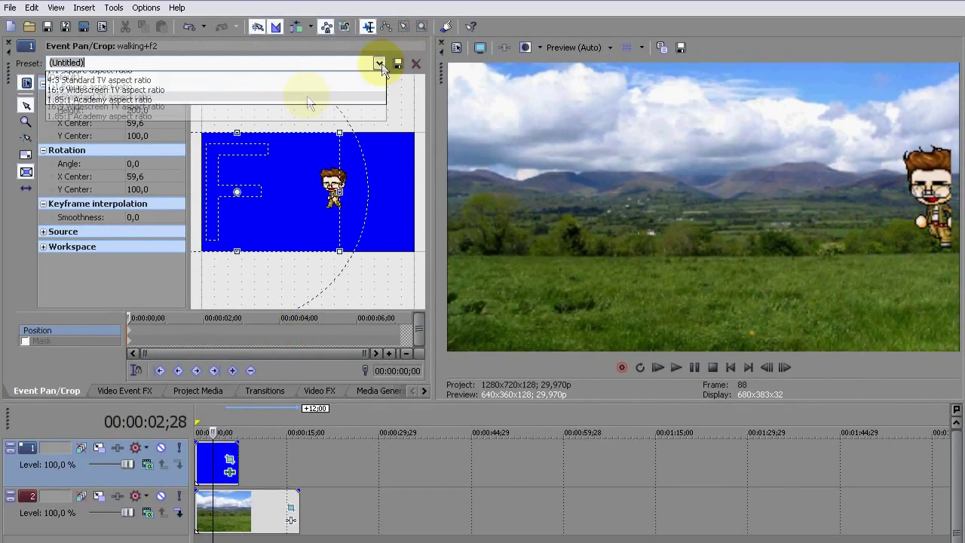
pyautogui.click(257, 102)
pyautogui.click(223, 433)
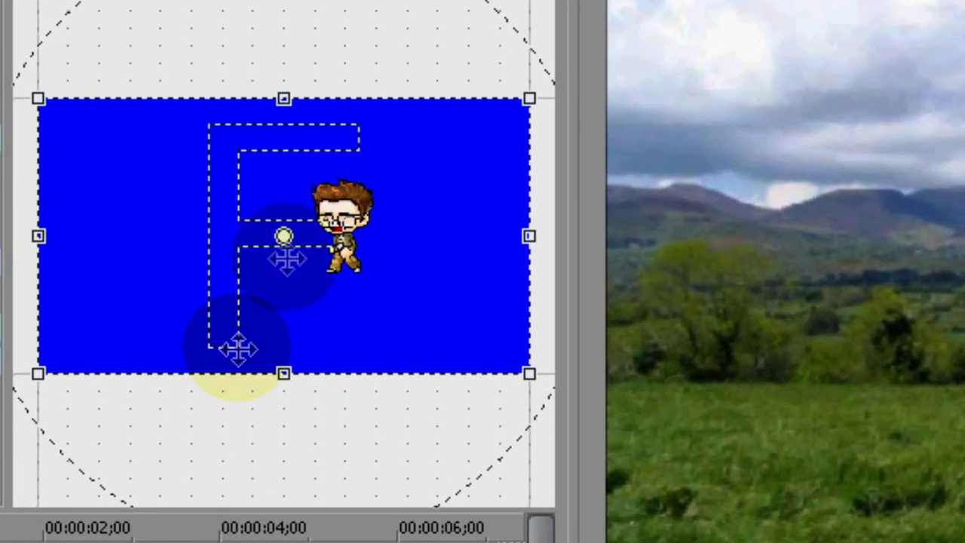
pyautogui.rightClick(351, 285)
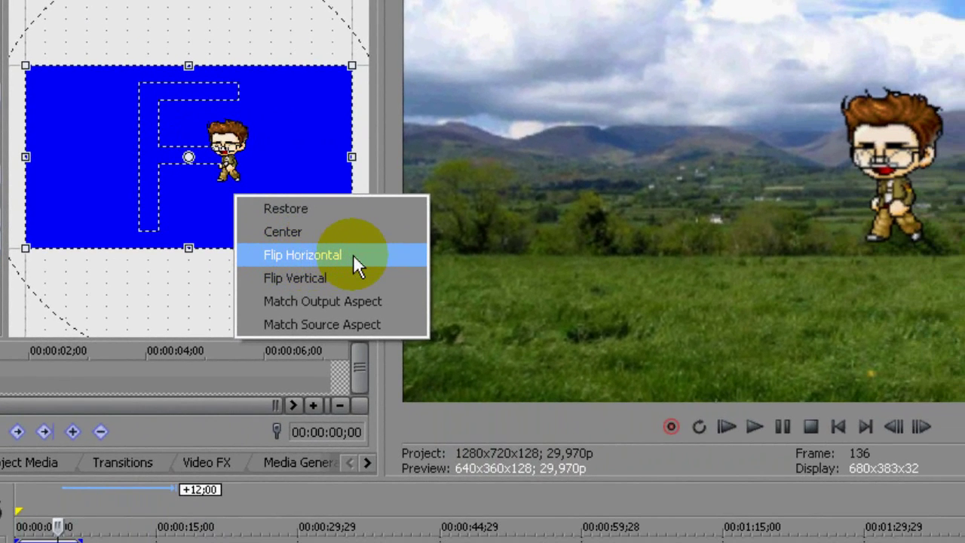
pyautogui.click(354, 256)
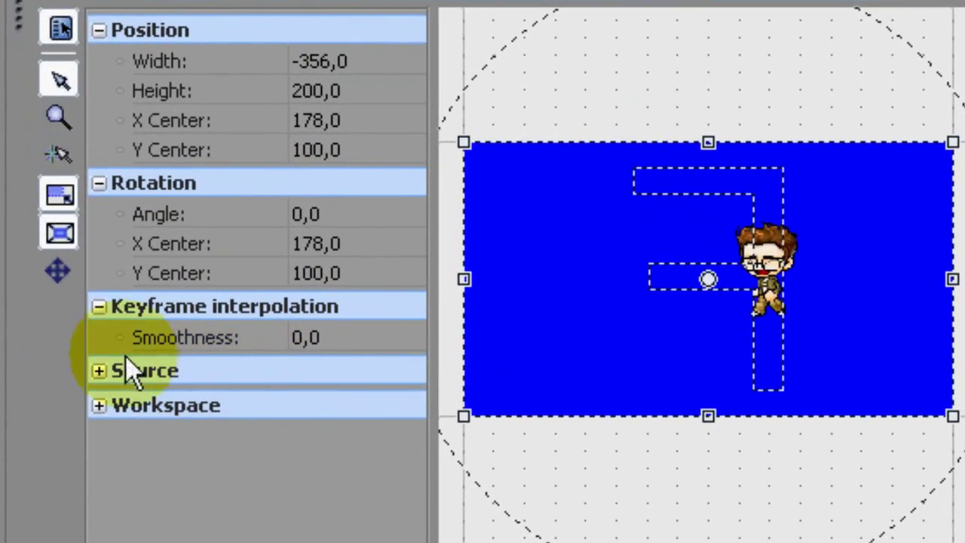
# Restrict the crop frame's movement to Y only and shift it vertically to a Y center of about 82,4 so the character stands lower
pyautogui.click(66, 276)
pyautogui.click(67, 277)
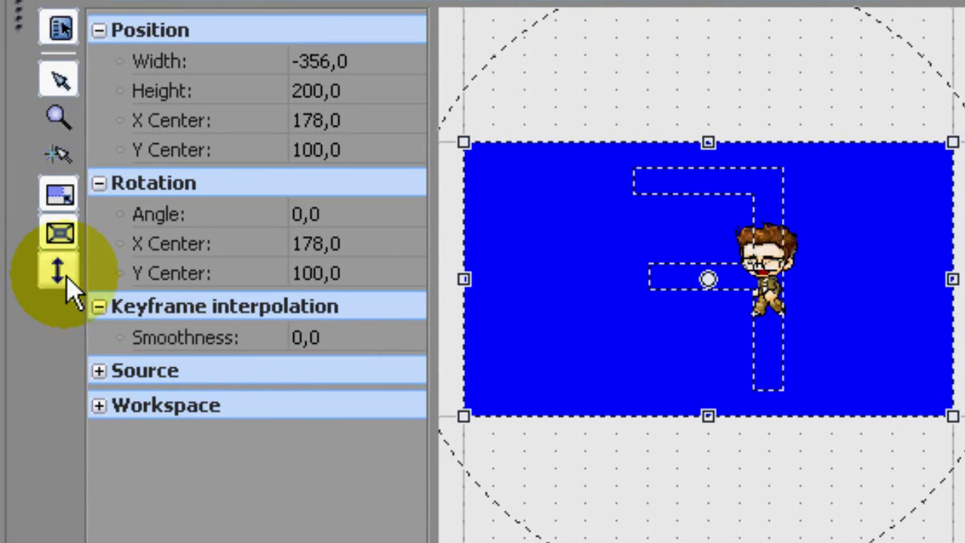
pyautogui.moveTo(586, 312); pyautogui.dragTo(630, 421)
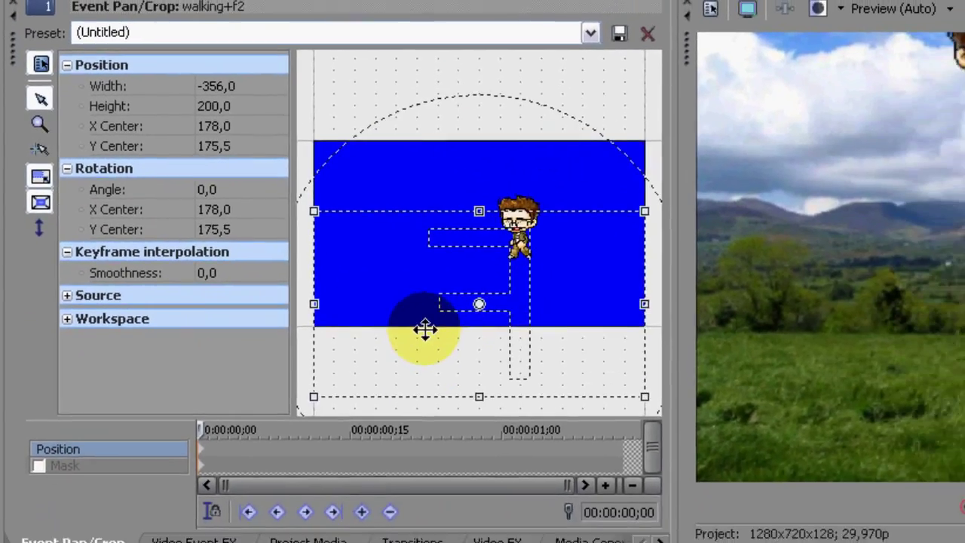
pyautogui.moveTo(424, 329); pyautogui.dragTo(566, 234)
pyautogui.moveTo(459, 215); pyautogui.dragTo(455, 221)
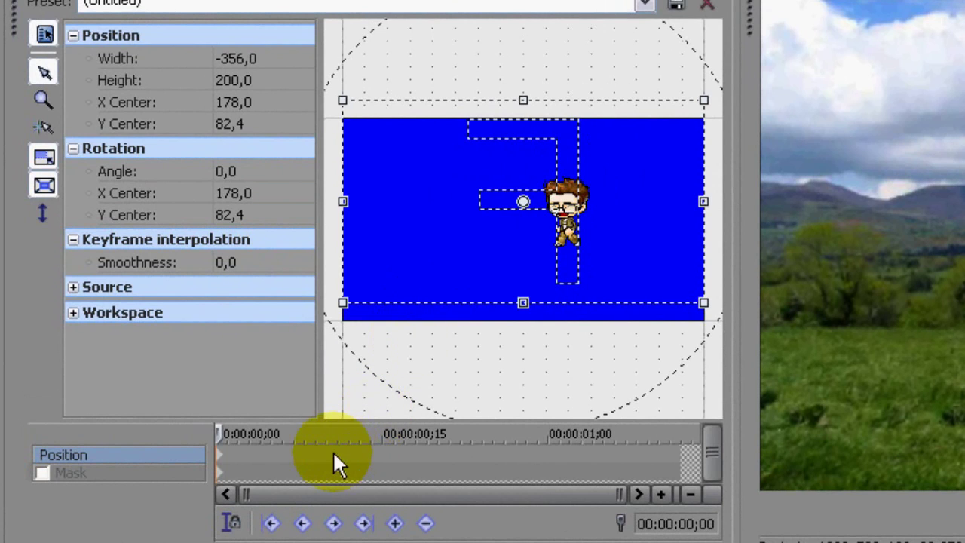
# Add a Position keyframe at 00:00:01;12, then at the first keyframe shift the crop frame left in X only, moving the character past the left edge
pyautogui.click(683, 452)
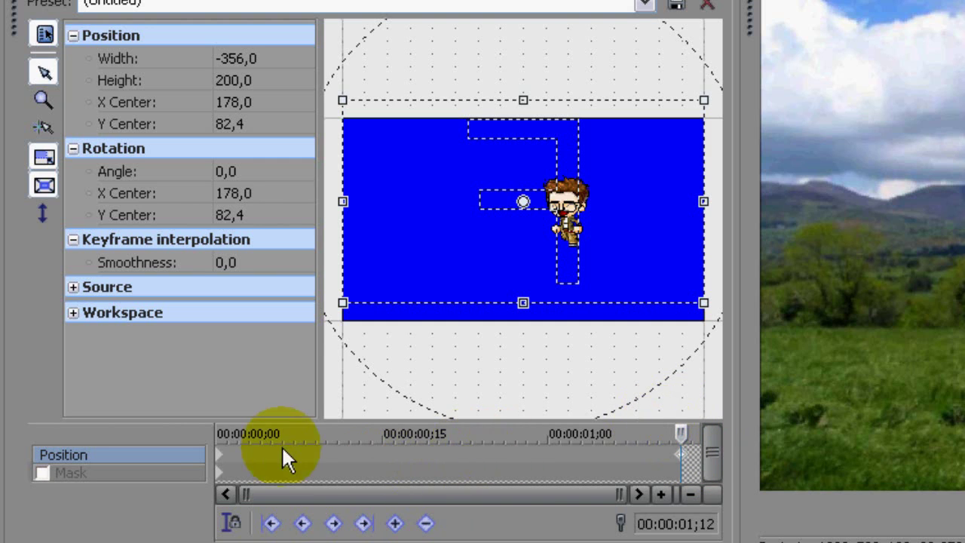
pyautogui.click(226, 463)
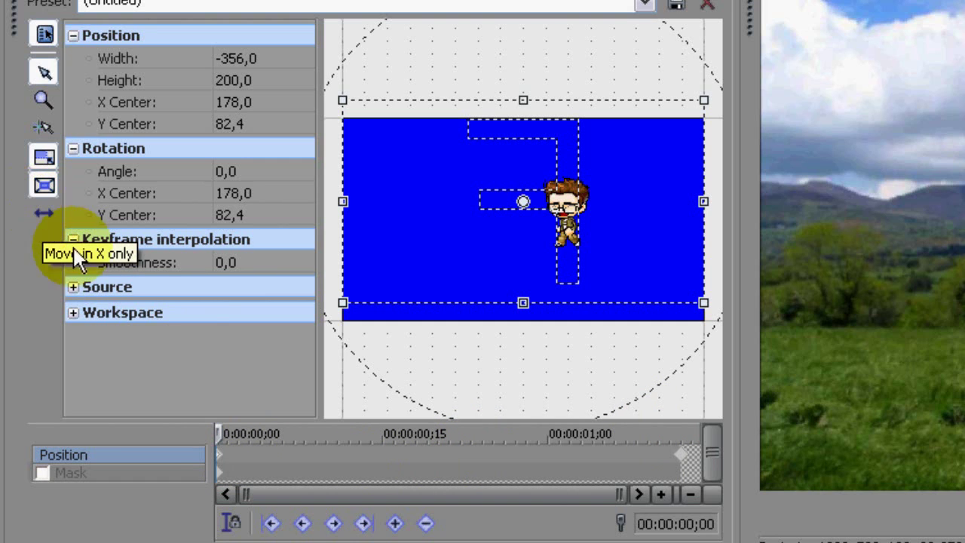
pyautogui.moveTo(448, 248)
pyautogui.mouseDown()
pyautogui.moveTo(462, 247)
pyautogui.moveTo(440, 248)
pyautogui.mouseUp()
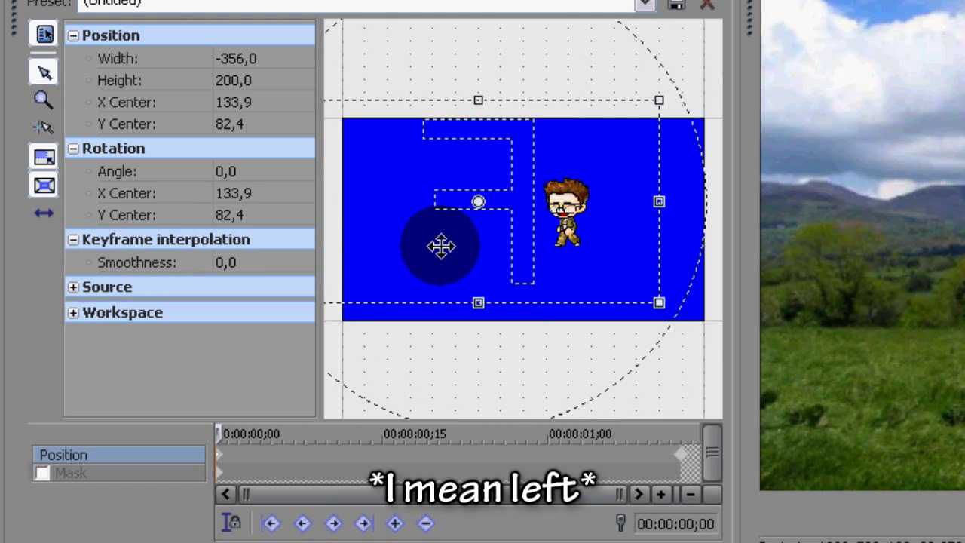
pyautogui.moveTo(526, 248); pyautogui.dragTo(423, 245)
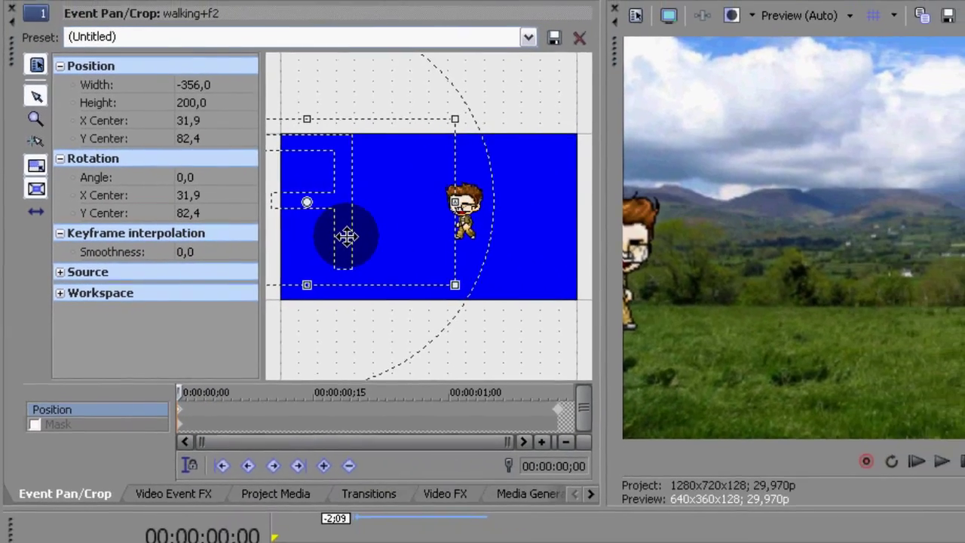
pyautogui.moveTo(347, 236); pyautogui.dragTo(330, 232)
# At the 00:00:01;12 keyframe, shift the crop frame right until the character leaves the picture, and play back the walk
pyautogui.click(563, 420)
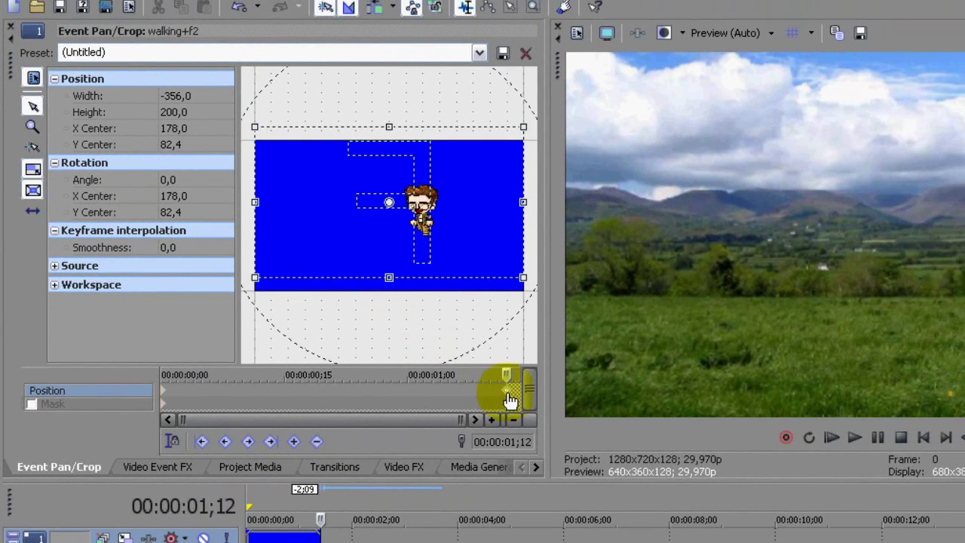
pyautogui.moveTo(394, 258); pyautogui.dragTo(430, 256)
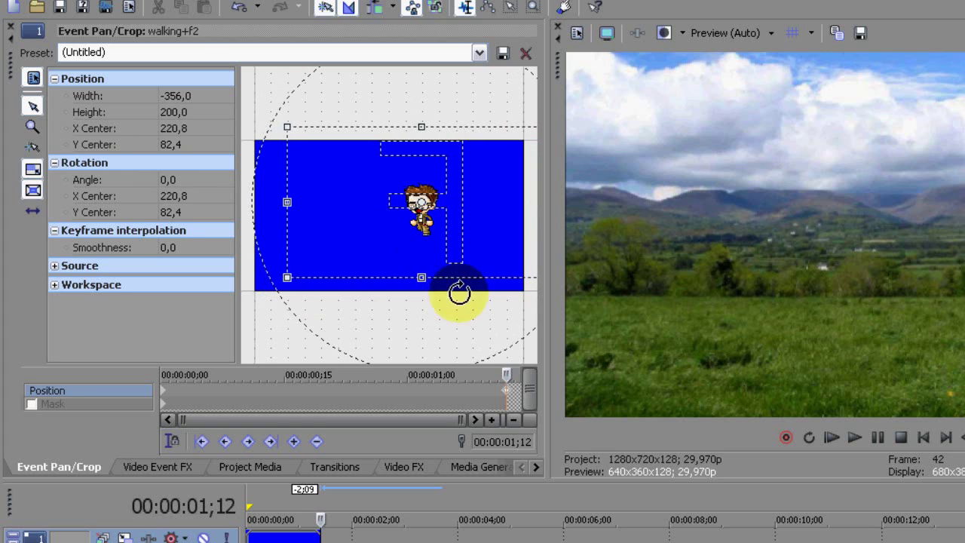
pyautogui.click(498, 393)
pyautogui.moveTo(456, 267); pyautogui.dragTo(463, 256)
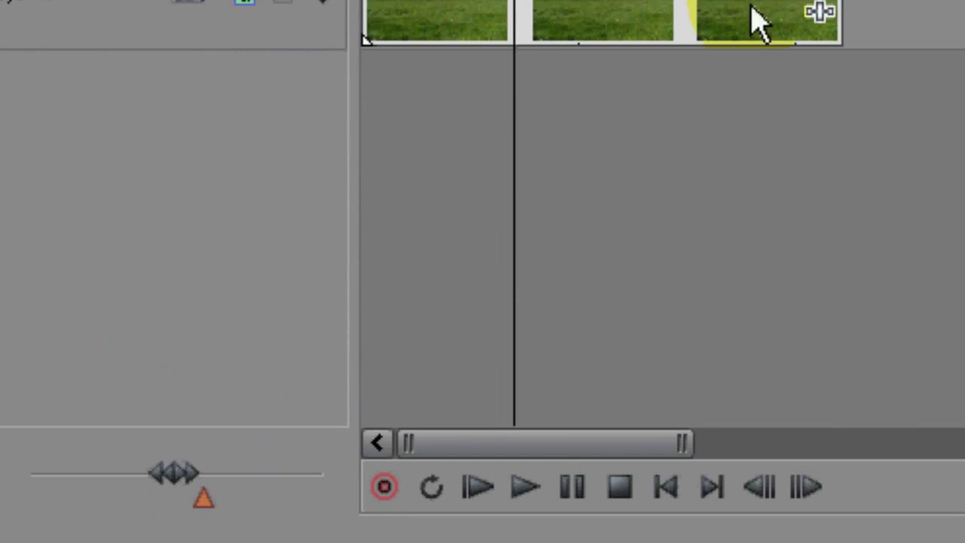
pyautogui.click(525, 486)
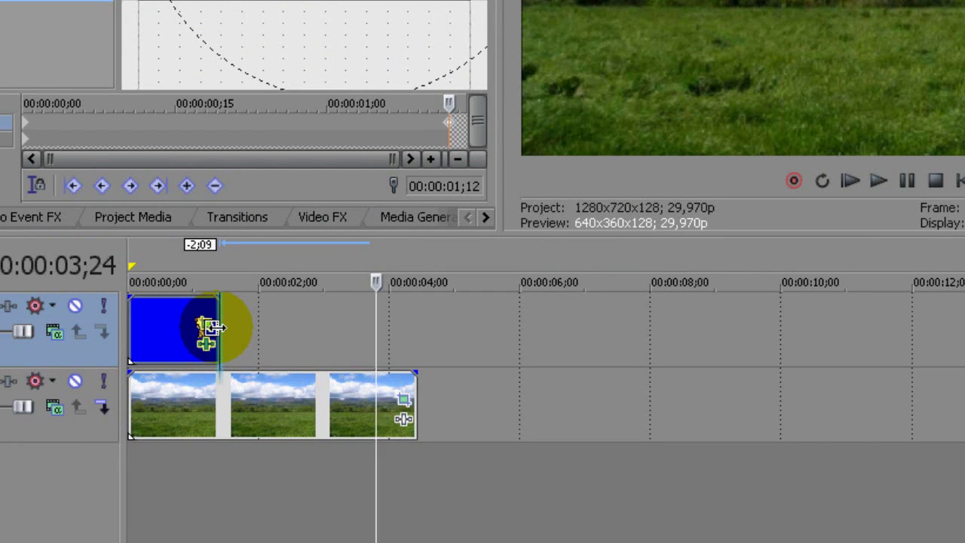
# Extend the walking clip by 2;17, move its last Position keyframe to the new clip end and play back the slower walk
pyautogui.moveTo(213, 325); pyautogui.dragTo(386, 325)
pyautogui.moveTo(175, 123); pyautogui.dragTo(457, 133)
pyautogui.press('space')
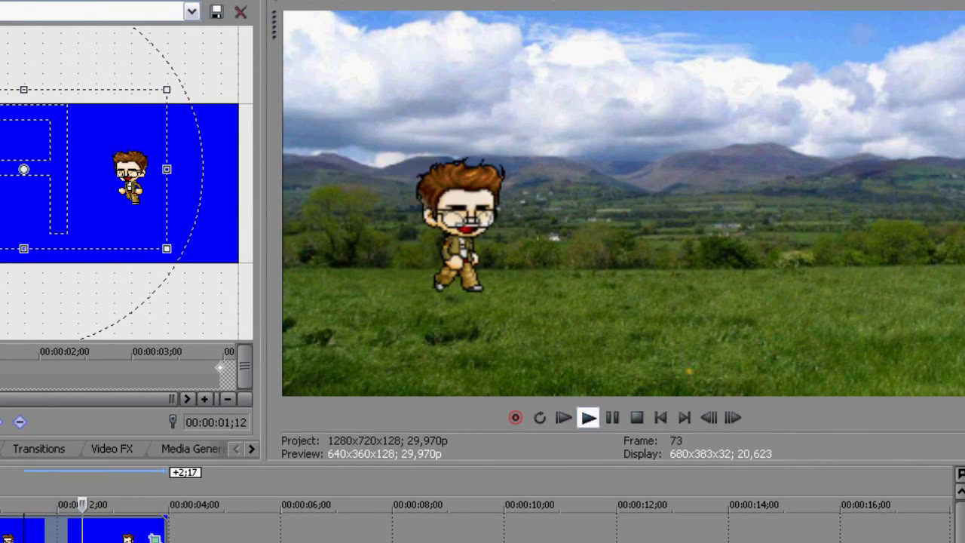
pyautogui.press('space')
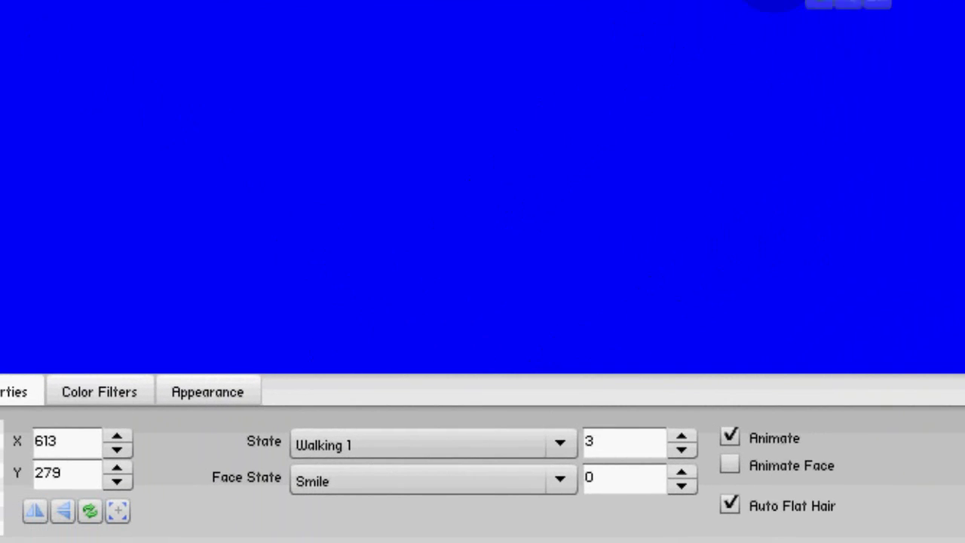
# In the character editor, set the state to Standing 1 with a frowning face state and record the animation with HyperCam
pyautogui.click(433, 444)
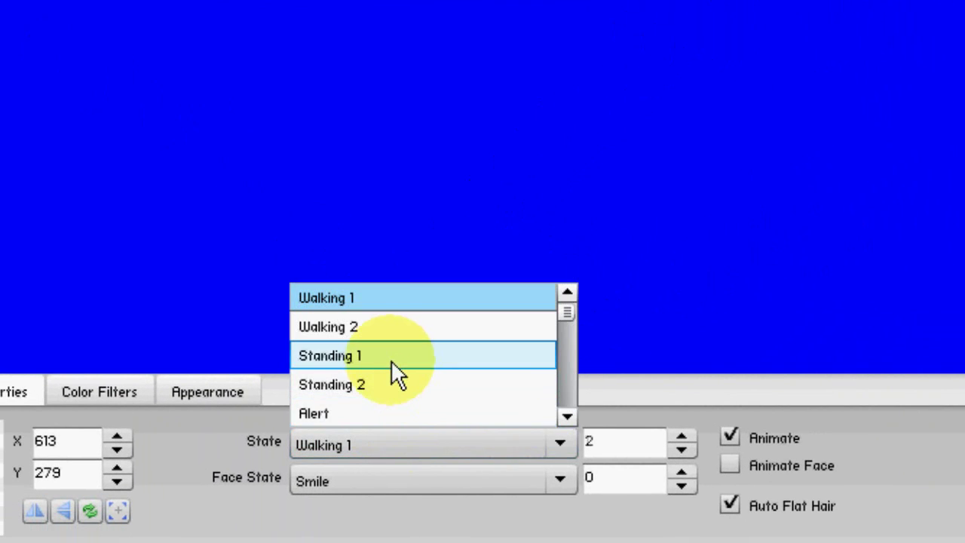
pyautogui.click(392, 358)
pyautogui.click(357, 481)
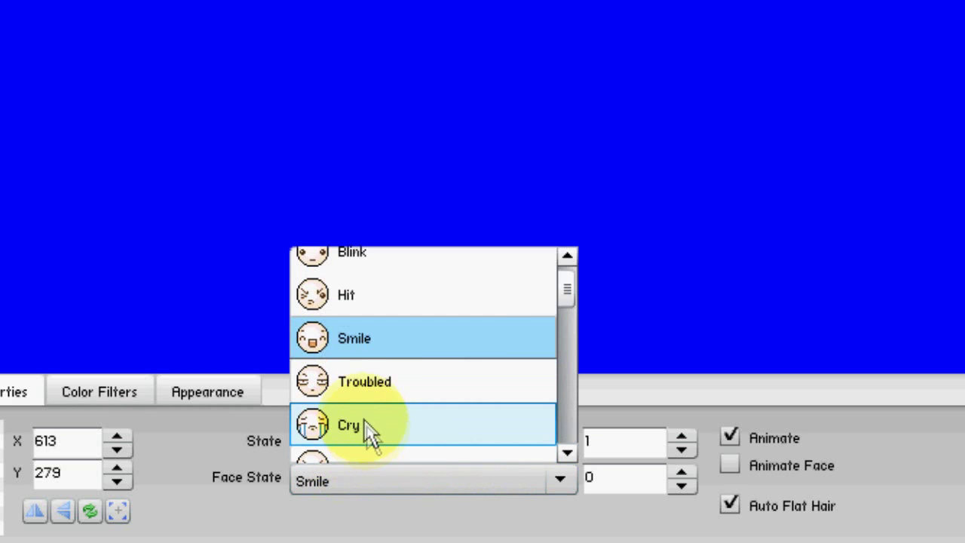
pyautogui.scroll(-3, 371, 394)
pyautogui.click(370, 403)
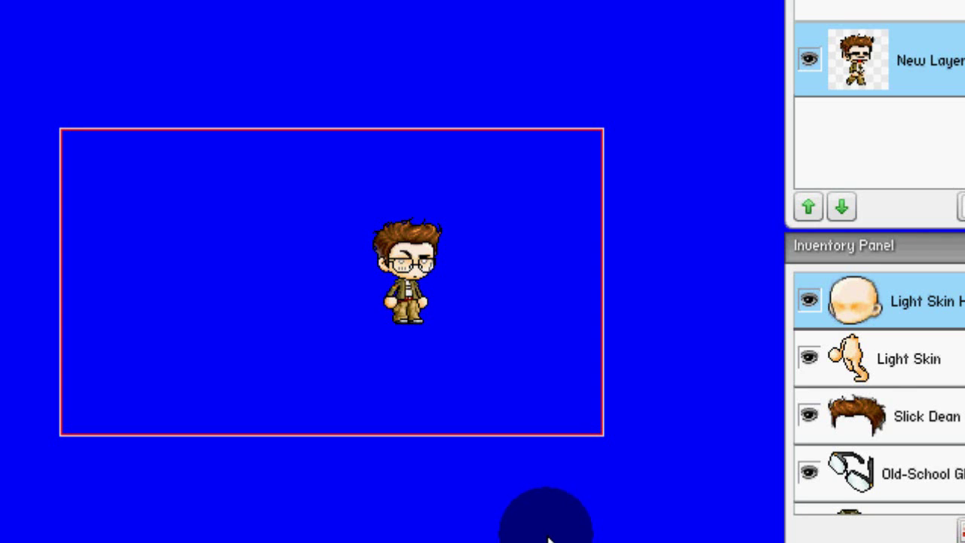
pyautogui.press('F2')
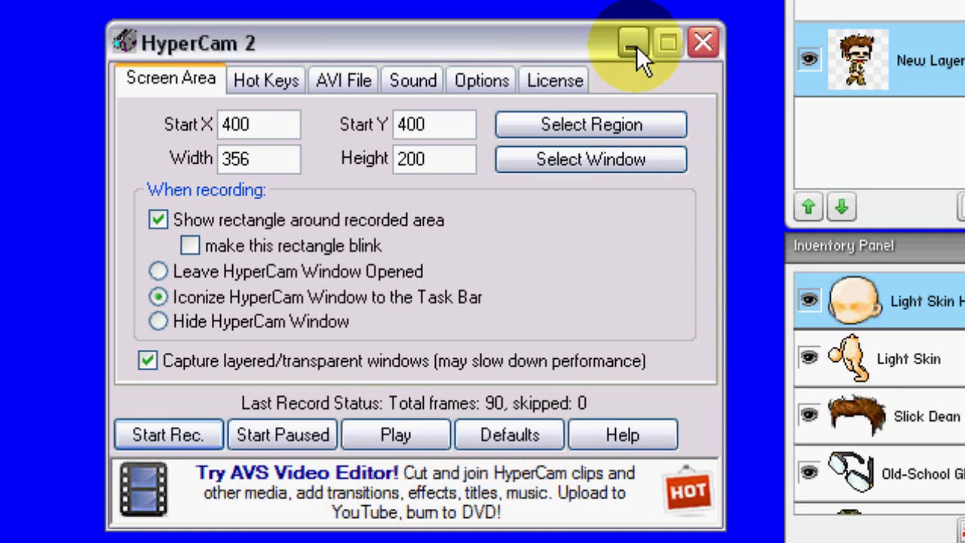
pyautogui.click(633, 43)
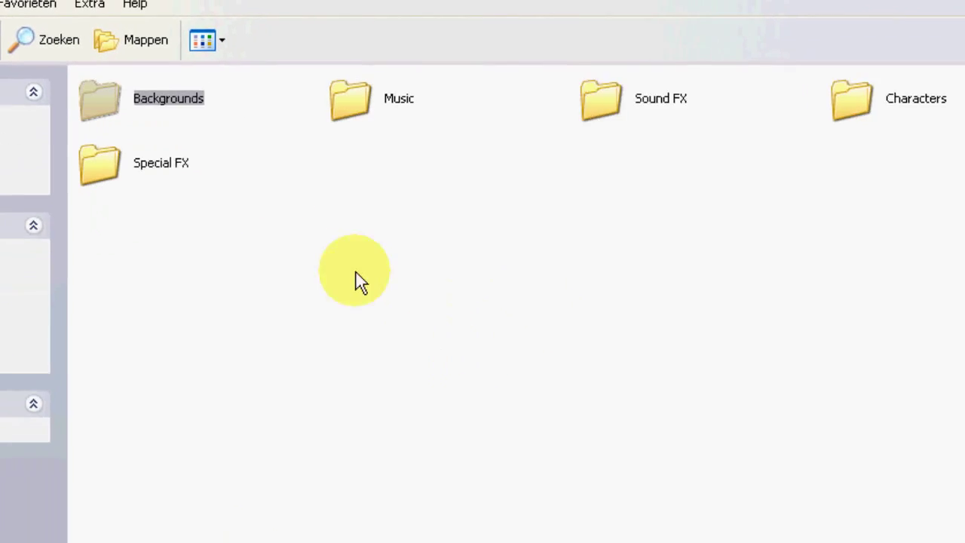
# Switch to the file manager, paste the new recording into the Characters folder and rename it standing+f6
pyautogui.doubleClick(860, 100)
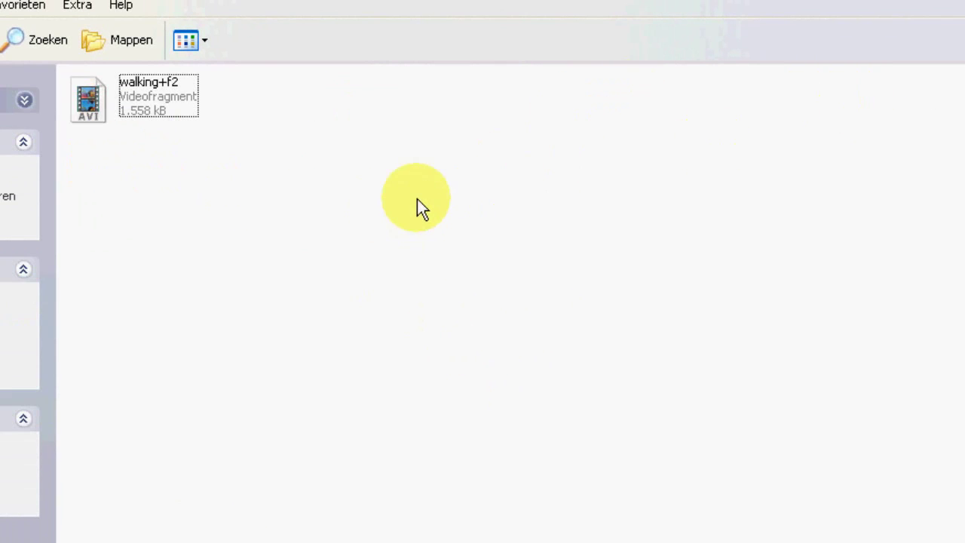
pyautogui.hotkey('ctrl', 'v')
pyautogui.press('F2')
pyautogui.write('s')
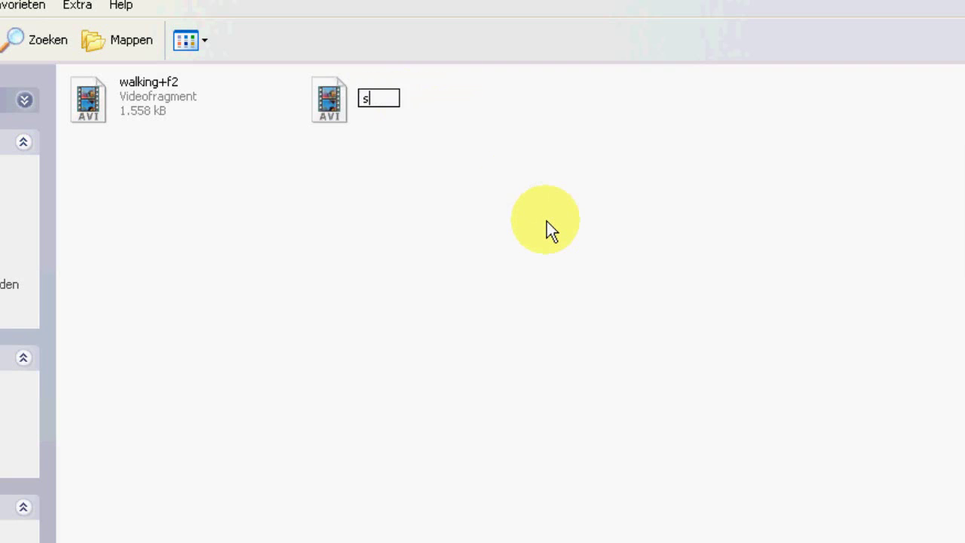
pyautogui.write('tanding+f6')
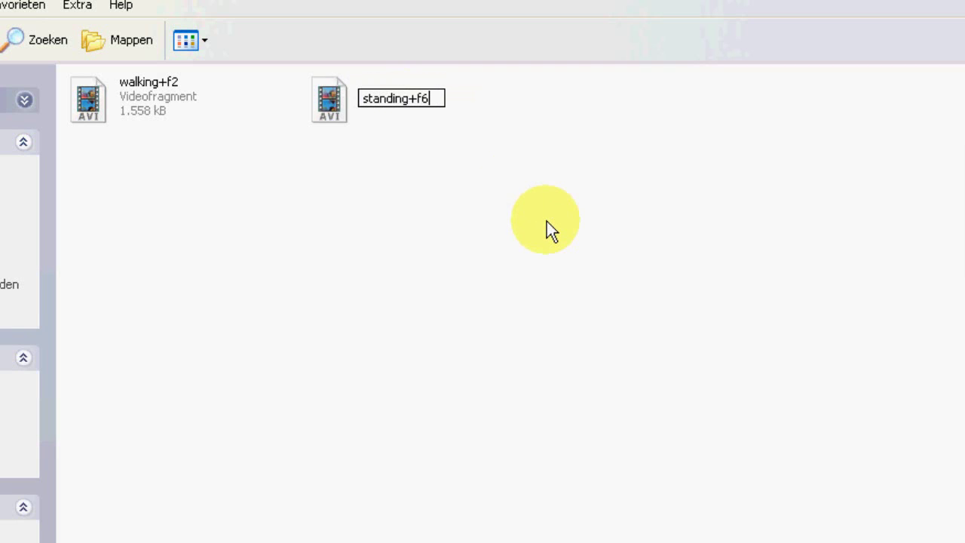
pyautogui.press('Return')
# Add standing+f6 to track 1 of the Vegas project directly after the walking clip and extend the Grassland background by 6;04
pyautogui.moveTo(328, 98); pyautogui.dragTo(354, 245)
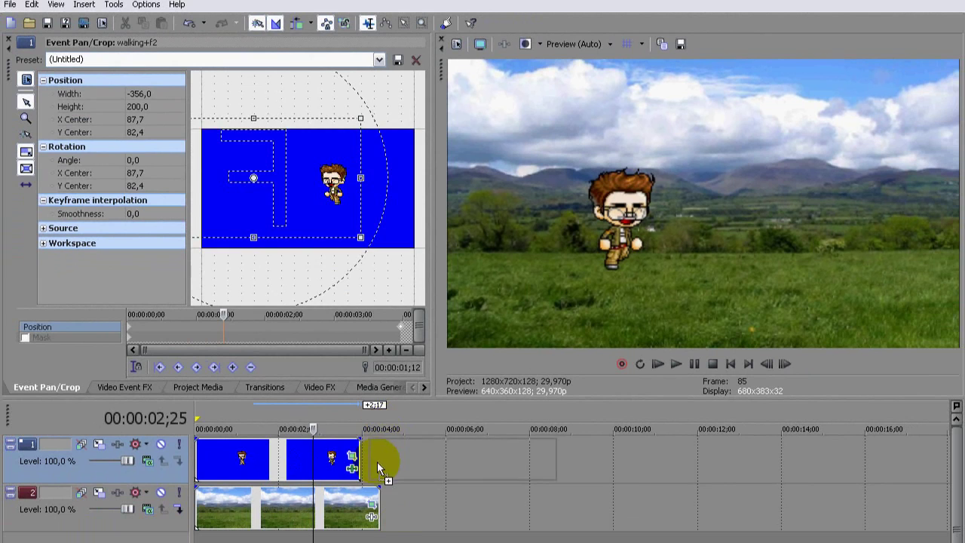
pyautogui.moveTo(377, 462); pyautogui.dragTo(380, 469)
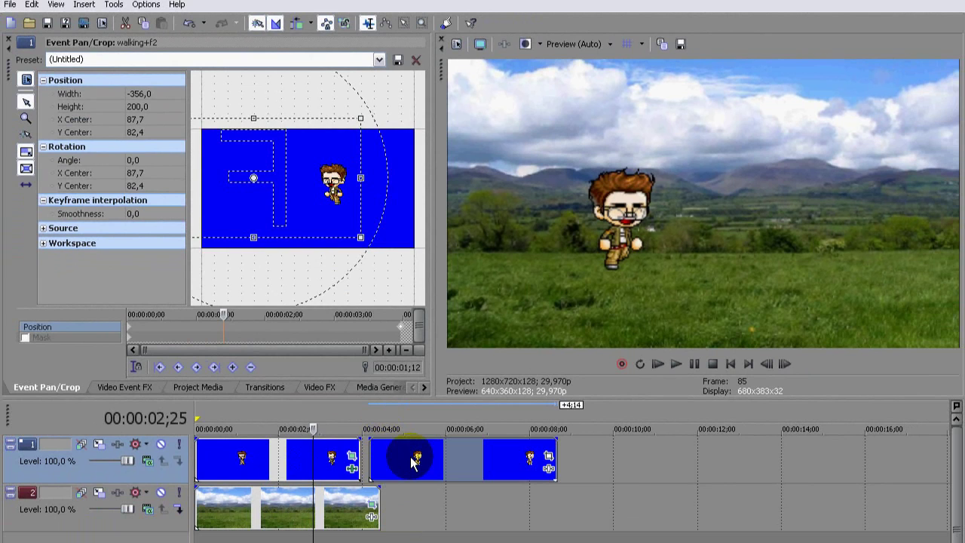
pyautogui.click(409, 469)
pyautogui.click(550, 456)
pyautogui.click(379, 60)
pyautogui.click(366, 68)
pyautogui.moveTo(381, 506); pyautogui.dragTo(639, 506)
# Apply the Chroma Keyer Blue Screen preset to the standing clip, with high threshold 0,800 and low threshold 0,200
pyautogui.click(244, 387)
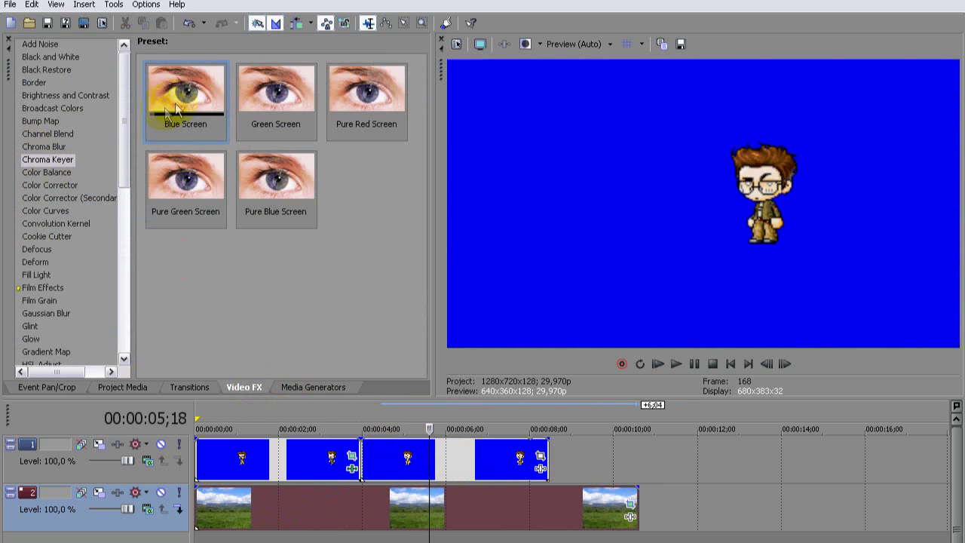
pyautogui.moveTo(161, 89); pyautogui.dragTo(422, 456)
pyautogui.moveTo(210, 261); pyautogui.dragTo(185, 261)
pyautogui.moveTo(86, 240); pyautogui.dragTo(112, 240)
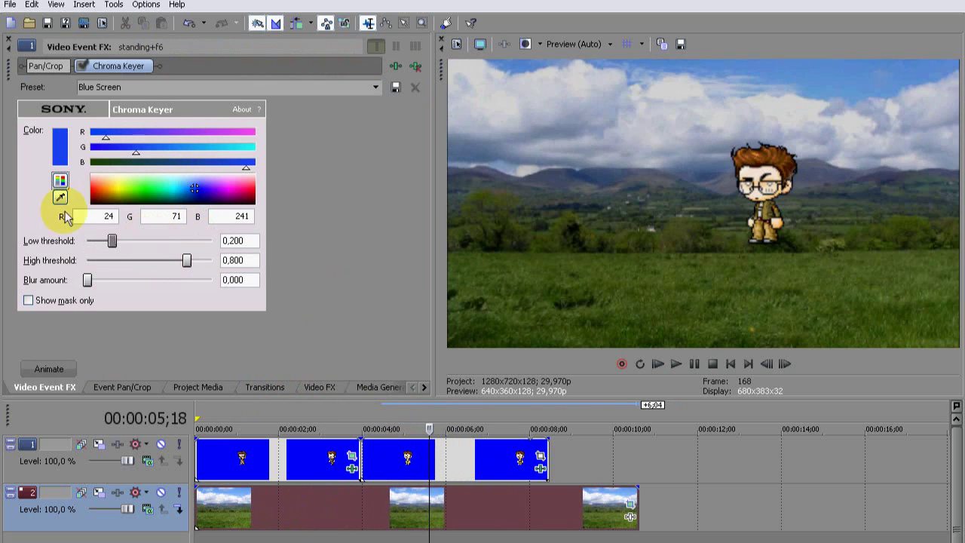
# Open Event Pan/Crop for the standing clip and apply the 16:9 Widescreen TV aspect ratio preset
pyautogui.click(541, 456)
pyautogui.click(325, 60)
pyautogui.click(165, 99)
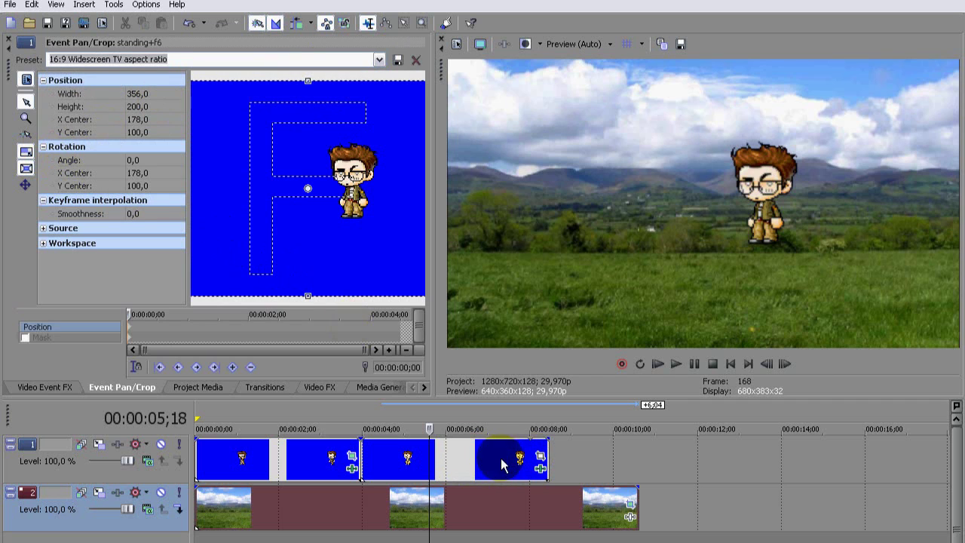
# Move the standing clip on track 1 earlier so it overlaps the end of the walking clip by 4 frames
pyautogui.click(469, 453)
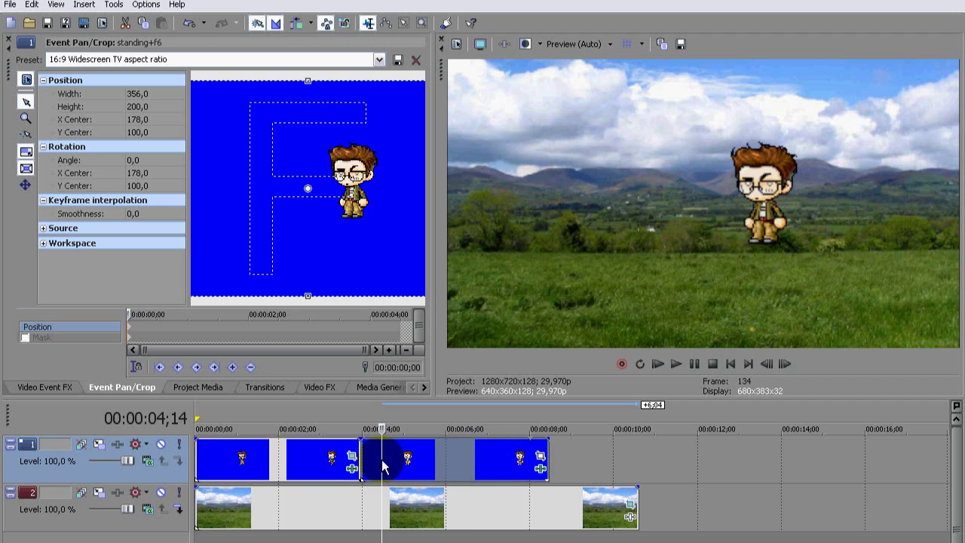
pyautogui.scroll(2, 381, 459)
pyautogui.scroll(2, 390, 467)
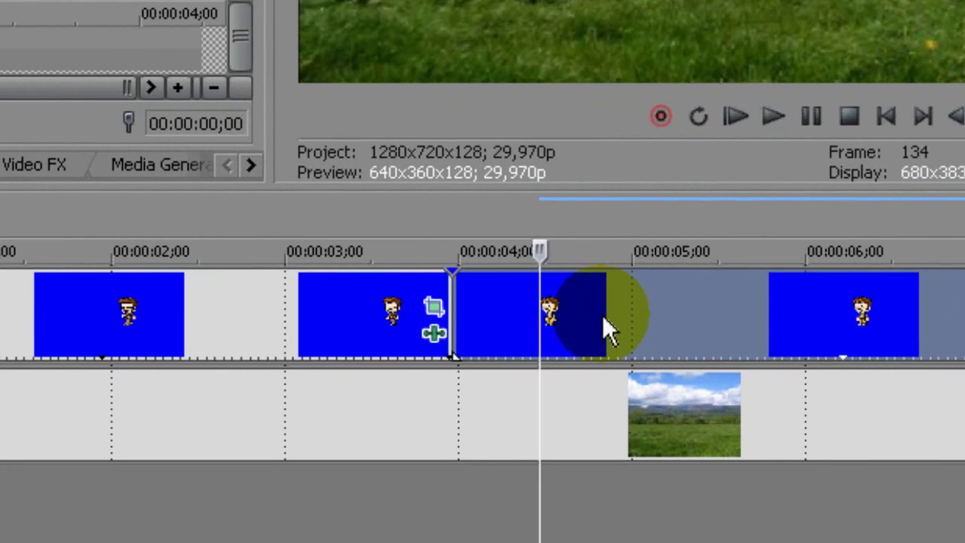
pyautogui.press('KP_1')
pyautogui.press('KP_1')
pyautogui.press('KP_1')
pyautogui.press('KP_1')
pyautogui.press('KP_1')
pyautogui.press('KP_1')
pyautogui.press('KP_3')
pyautogui.press('KP_3')
pyautogui.click(444, 459)
pyautogui.scroll(5, 452, 457)
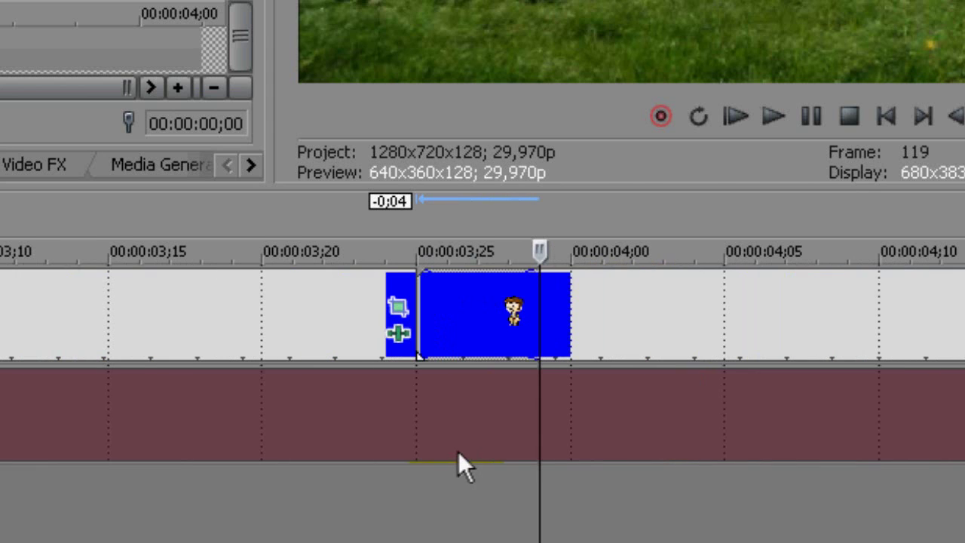
# Flip the standing clip horizontally in Event Pan/Crop, align its character with the walking character, and play the transition
pyautogui.click(477, 502)
pyautogui.click(398, 354)
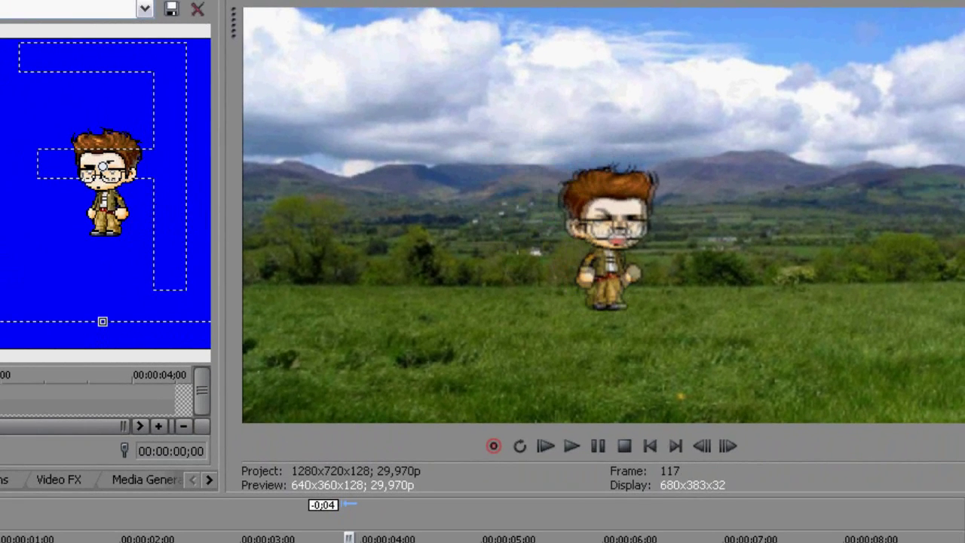
pyautogui.click(85, 232)
pyautogui.moveTo(85, 232); pyautogui.dragTo(90, 231)
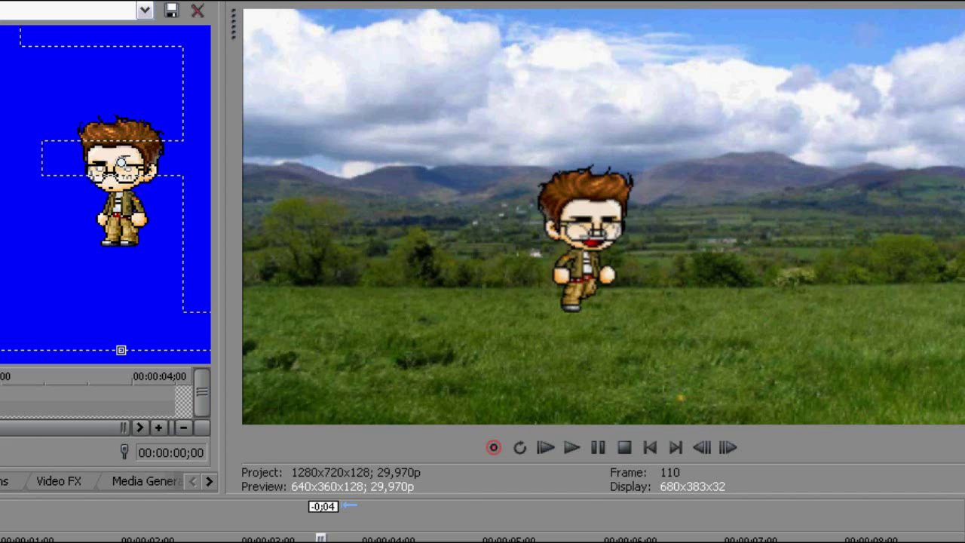
pyautogui.press('space')
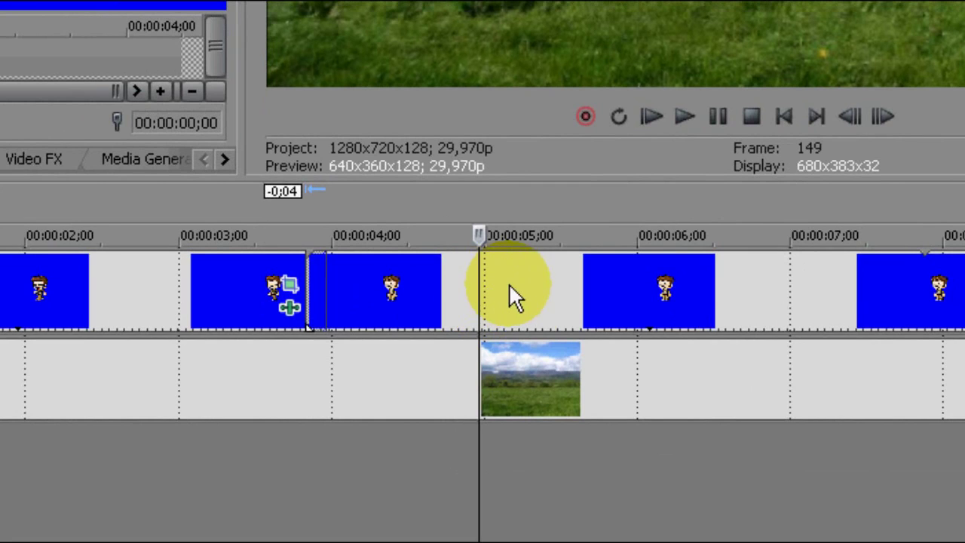
# Split the standing clip at frame 149 and overlap its second part with the first part by 4 frames
pyautogui.doubleClick(491, 296)
pyautogui.press('Delete')
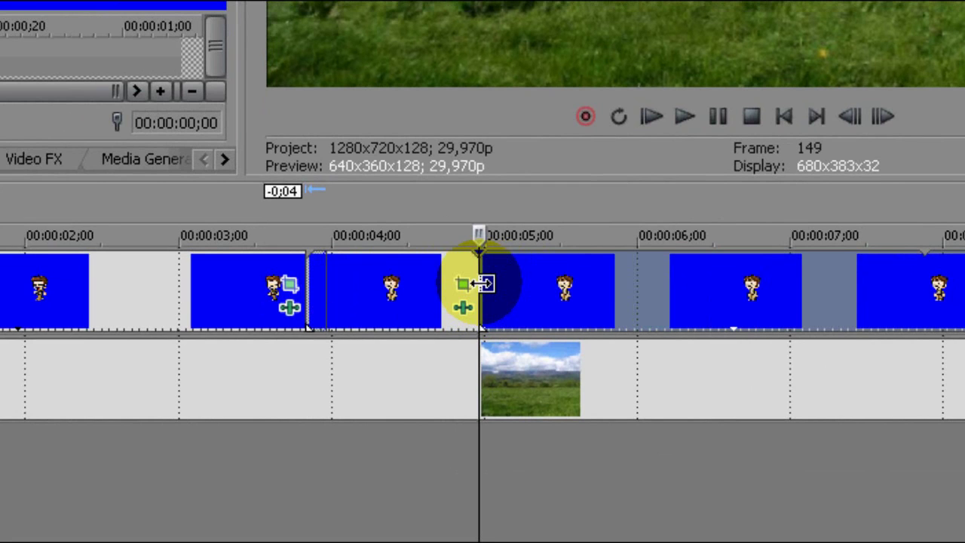
pyautogui.moveTo(483, 283); pyautogui.dragTo(460, 330)
pyautogui.scroll(4, 513, 312)
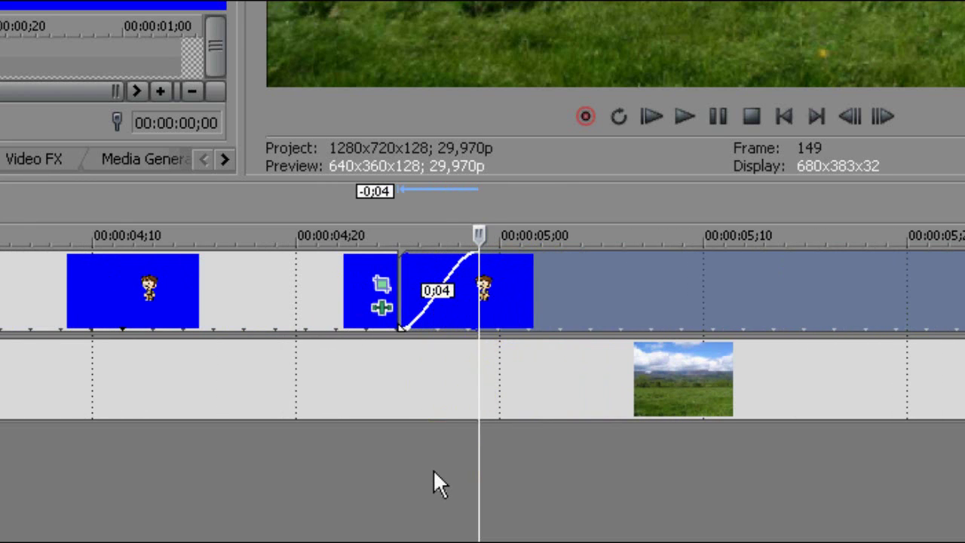
pyautogui.click(432, 469)
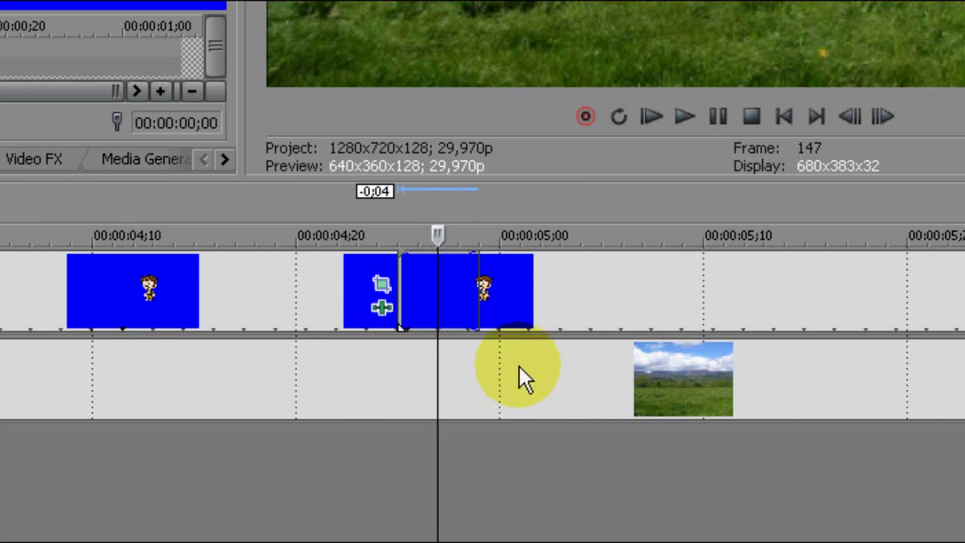
# Flip the second part of the standing clip horizontally in Event Pan/Crop so the character turns around
pyautogui.scroll(-4, 517, 369)
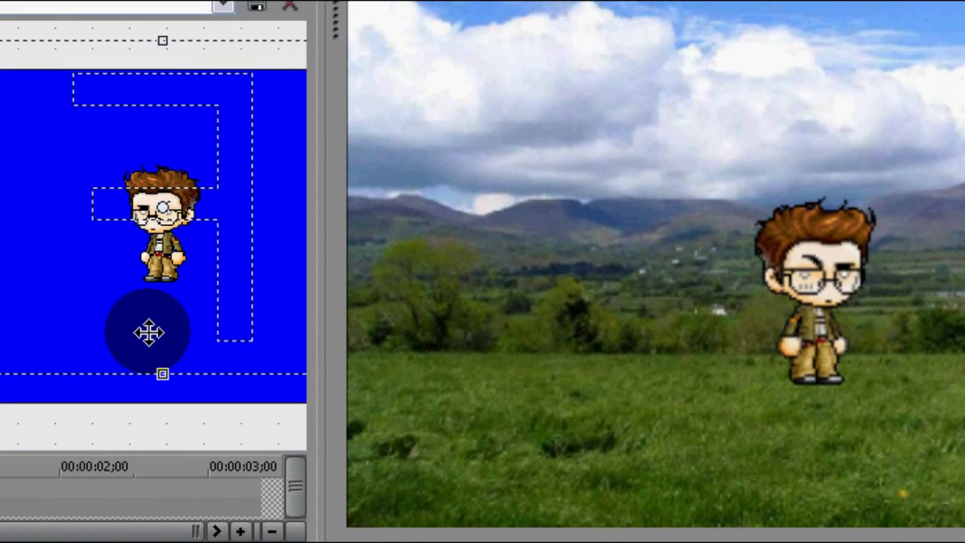
pyautogui.scroll(-1, 121, 294)
pyautogui.rightClick(108, 289)
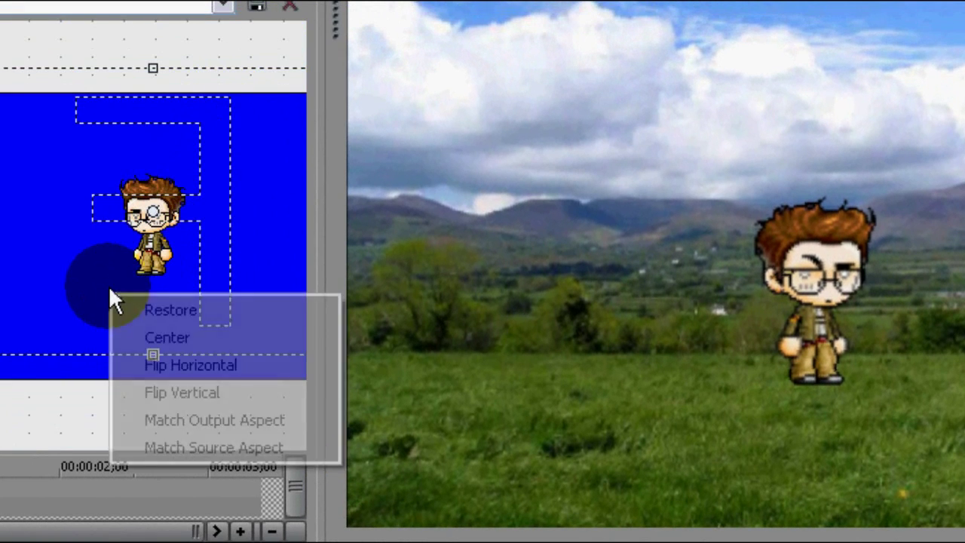
pyautogui.click(255, 364)
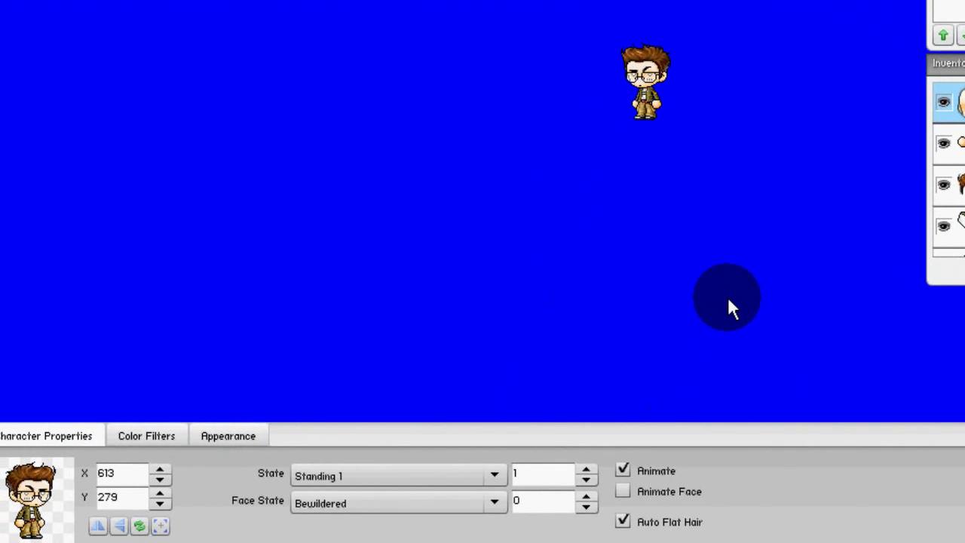
# Switch to the character editor and change the character's body state and face state for the alert clip
pyautogui.click(411, 475)
pyautogui.click(339, 445)
pyautogui.click(369, 500)
pyautogui.click(376, 420)
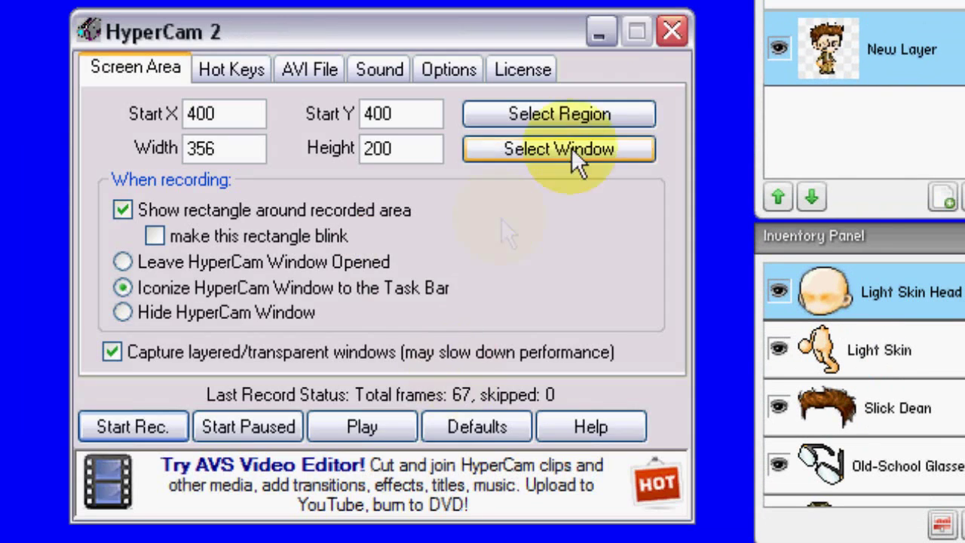
# Record the character with HyperCam 2, then switch to the Characters folder and rename the new recording alert+f5
pyautogui.click(571, 151)
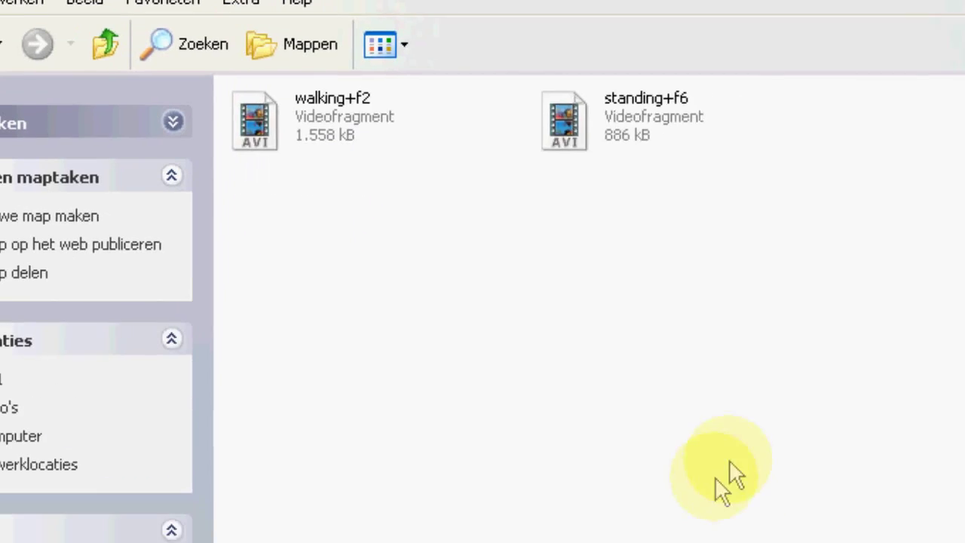
pyautogui.click(801, 127)
pyautogui.write('alert+f5')
pyautogui.press('Return')
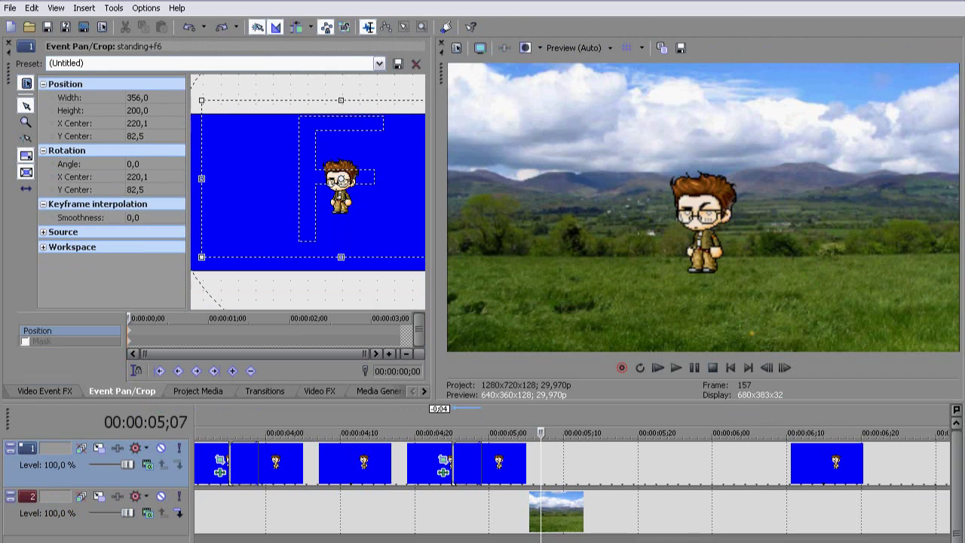
# Add alert+f5 to track 1 of the Vegas project directly after the second standing clip
pyautogui.moveTo(747, 409); pyautogui.dragTo(946, 408)
pyautogui.scroll(-5, 603, 463)
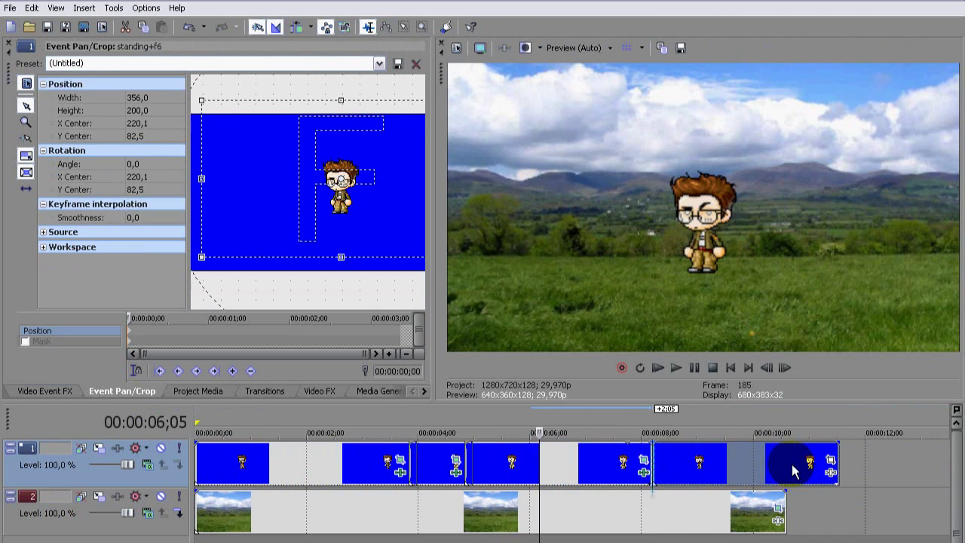
pyautogui.click(686, 524)
# Apply the Chroma Keyer Blue Screen preset and the 16:9 Widescreen TV aspect ratio crop to the alert clip
pyautogui.click(319, 392)
pyautogui.moveTo(175, 102); pyautogui.dragTo(667, 468)
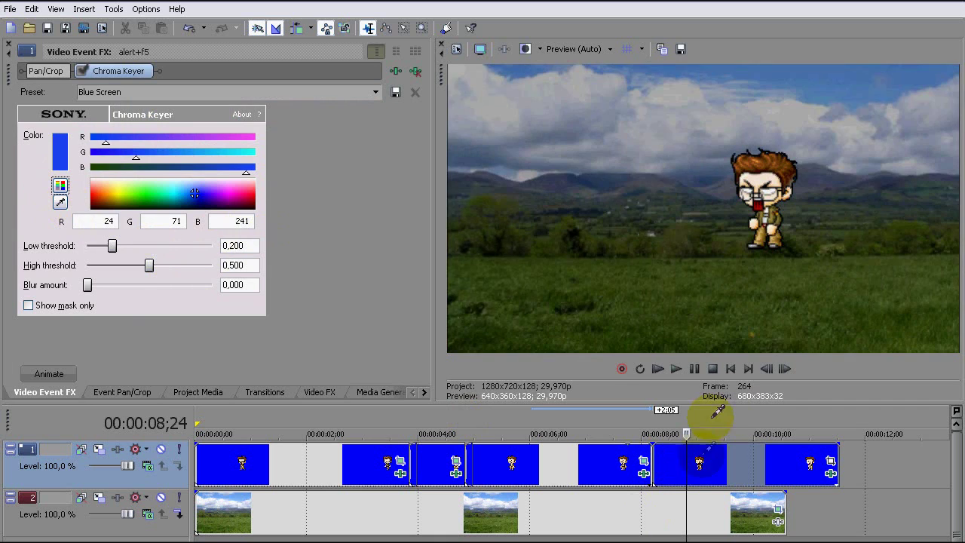
pyautogui.click(830, 462)
pyautogui.click(380, 64)
pyautogui.click(279, 107)
# Overlap the alert clip with the standing clip by 5 frames and reposition its crop frame to X Center 219,8, Y Center 83,8
pyautogui.click(680, 458)
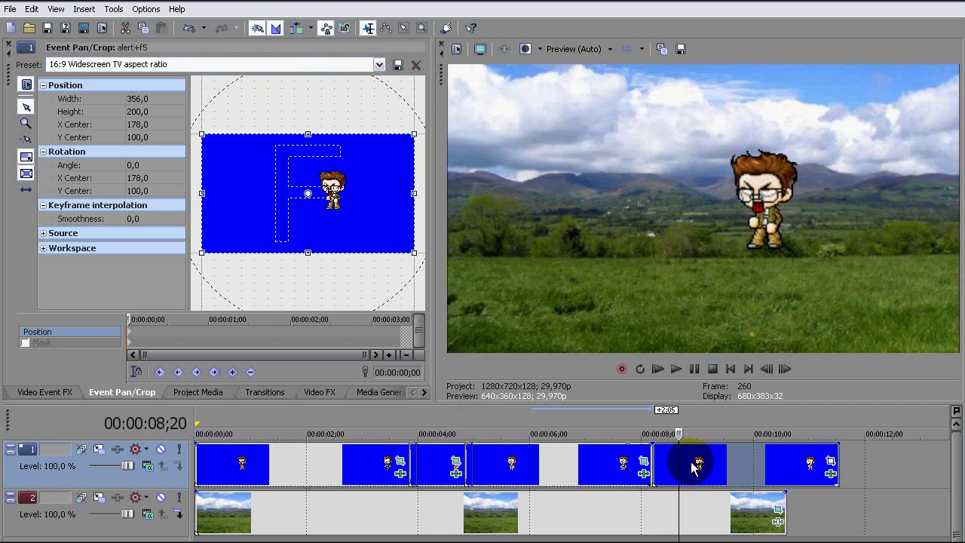
pyautogui.moveTo(693, 472); pyautogui.dragTo(670, 475)
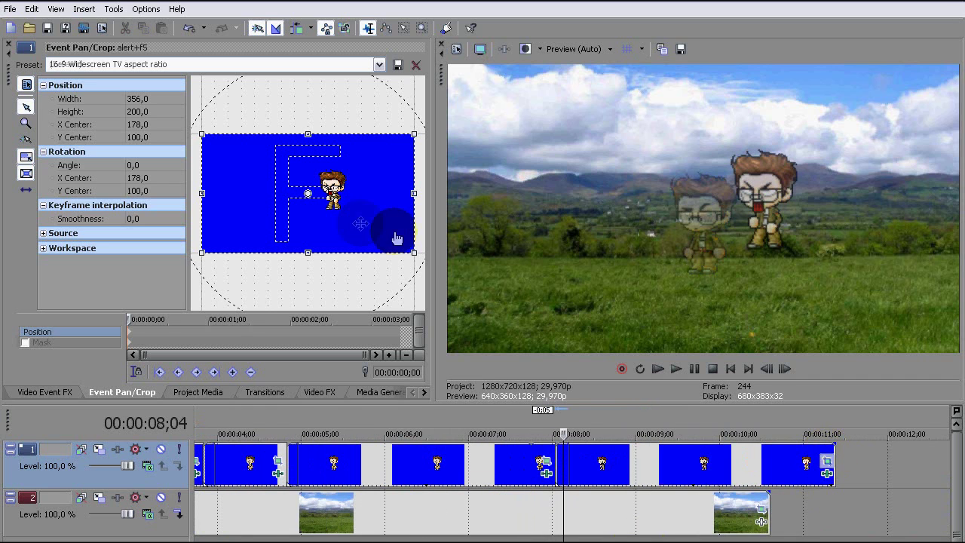
pyautogui.click(25, 189)
pyautogui.scroll(2, 355, 237)
pyautogui.moveTo(355, 237); pyautogui.dragTo(354, 216)
pyautogui.rightClick(360, 236)
pyautogui.click(391, 267)
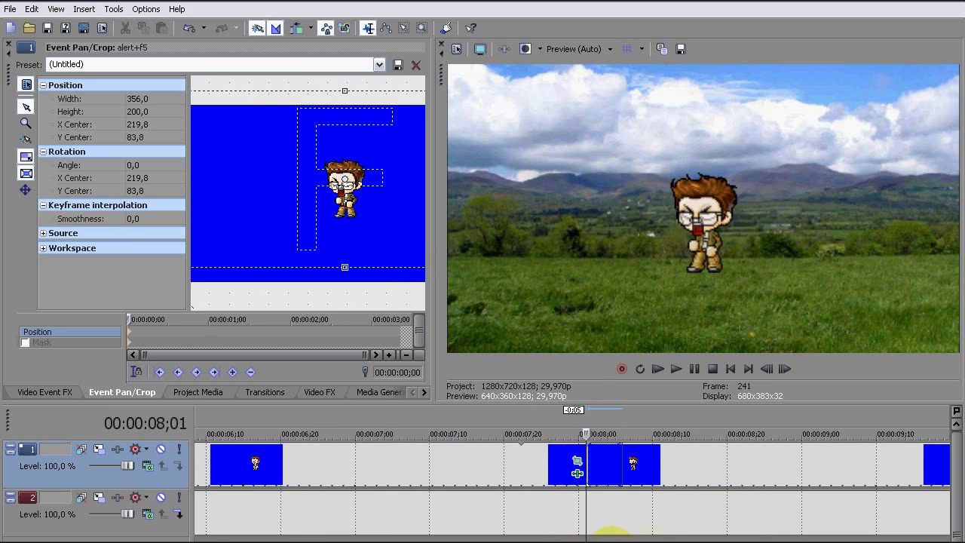
# Restrict crop movement to the vertical and fine-tune the alert clip's Y Center to 83,0, comparing it with the standing clip
pyautogui.click(24, 189)
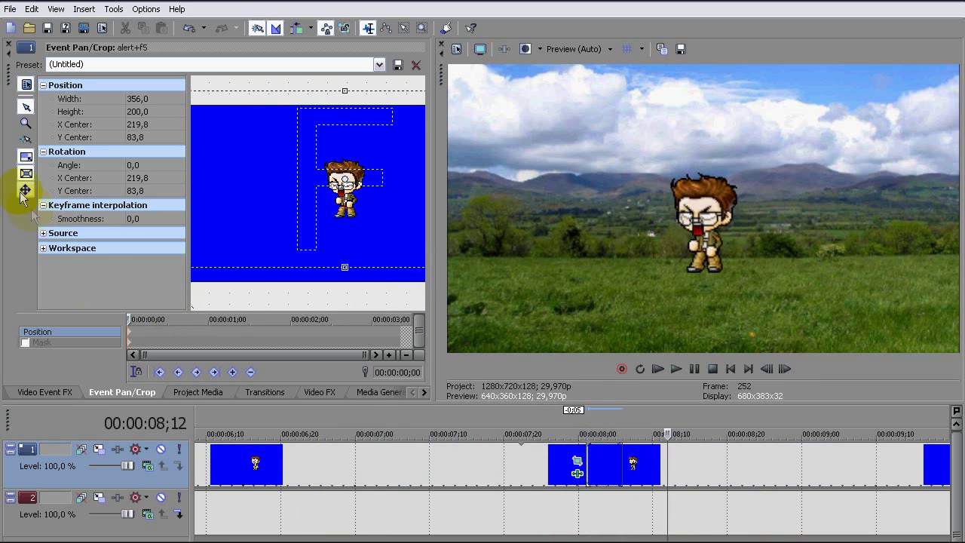
pyautogui.moveTo(305, 198); pyautogui.dragTo(304, 196)
pyautogui.click(574, 520)
pyautogui.click(697, 529)
pyautogui.moveTo(339, 225); pyautogui.dragTo(339, 227)
pyautogui.click(556, 527)
pyautogui.click(689, 528)
pyautogui.moveTo(411, 232); pyautogui.dragTo(411, 230)
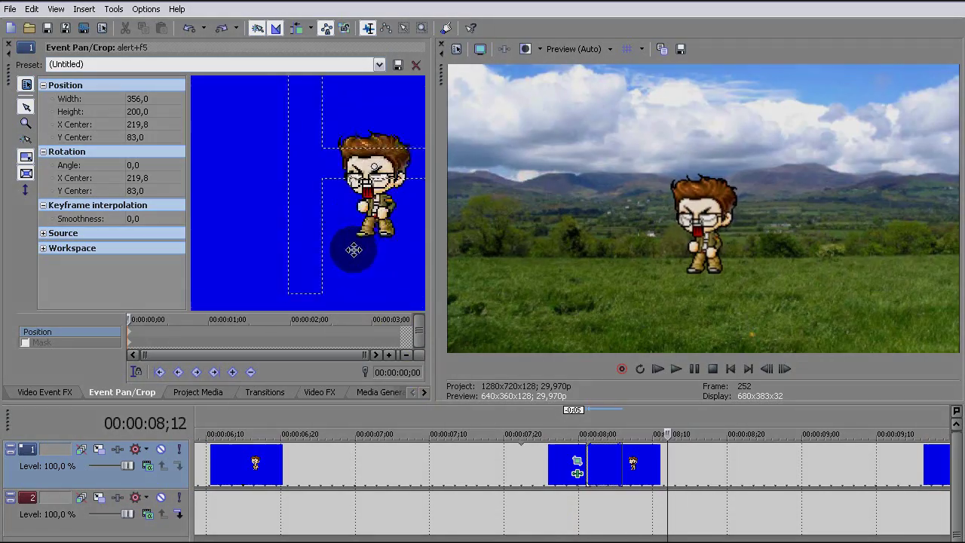